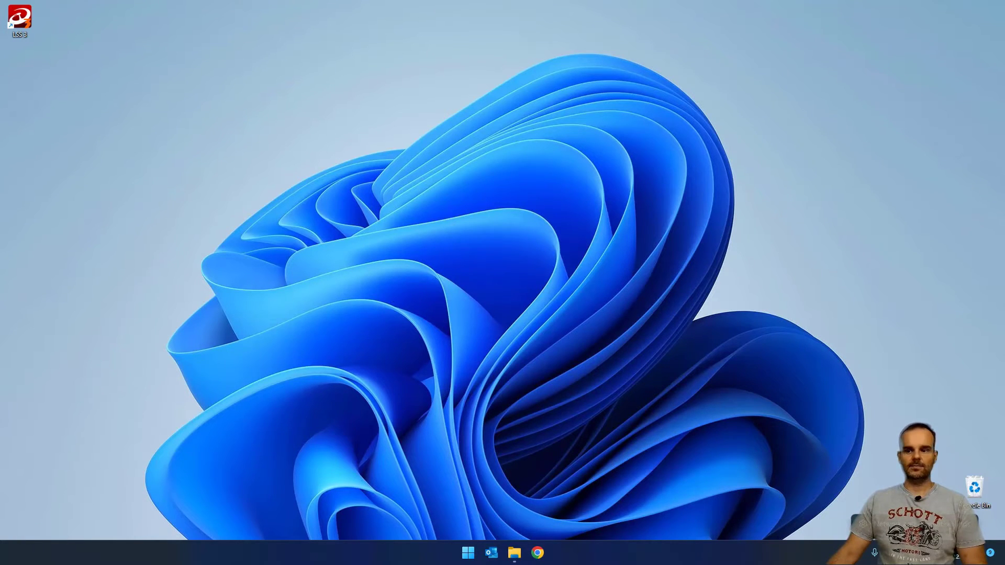
Step: Open the Windows network adapter list through the advanced network settings
{"action": "left_click", "coordinate": [911, 516]}
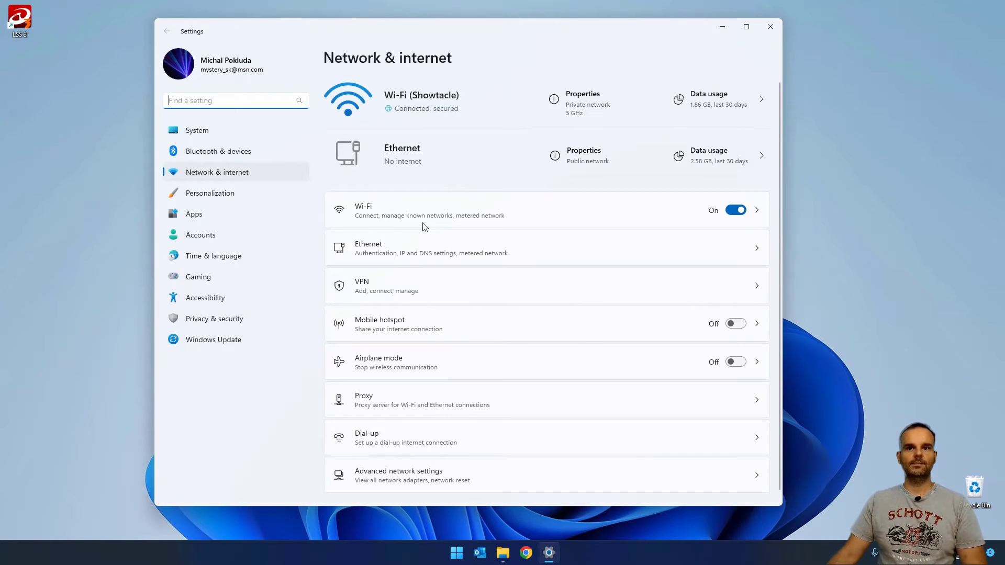
{"action": "scroll", "coordinate": [487, 331], "scroll_direction": "down", "scroll_amount": 1}
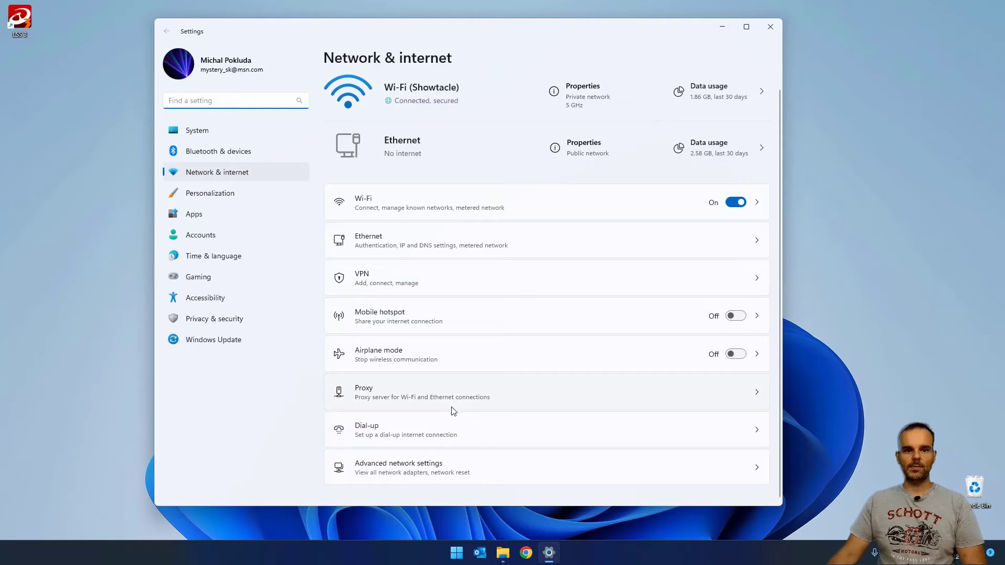
{"action": "left_click", "coordinate": [413, 474]}
{"action": "scroll", "coordinate": [446, 365], "scroll_direction": "down", "scroll_amount": 2}
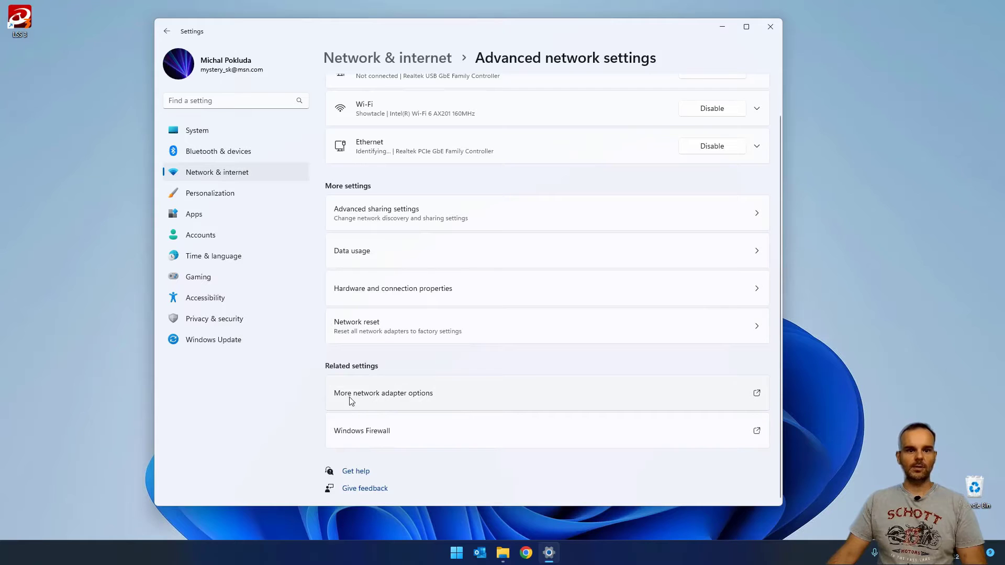
{"action": "left_click", "coordinate": [428, 403]}
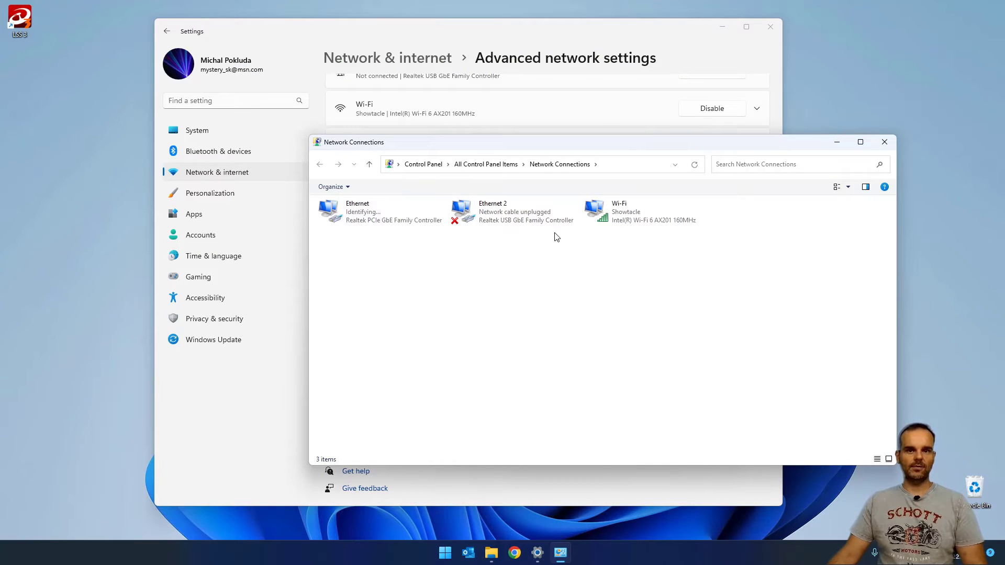
Step: Open the Internet Protocol Version 4 (TCP/IPv4) properties of the Ethernet adapter that uses the Realtek PCIe GbE Family Controller
{"action": "left_click", "coordinate": [607, 224]}
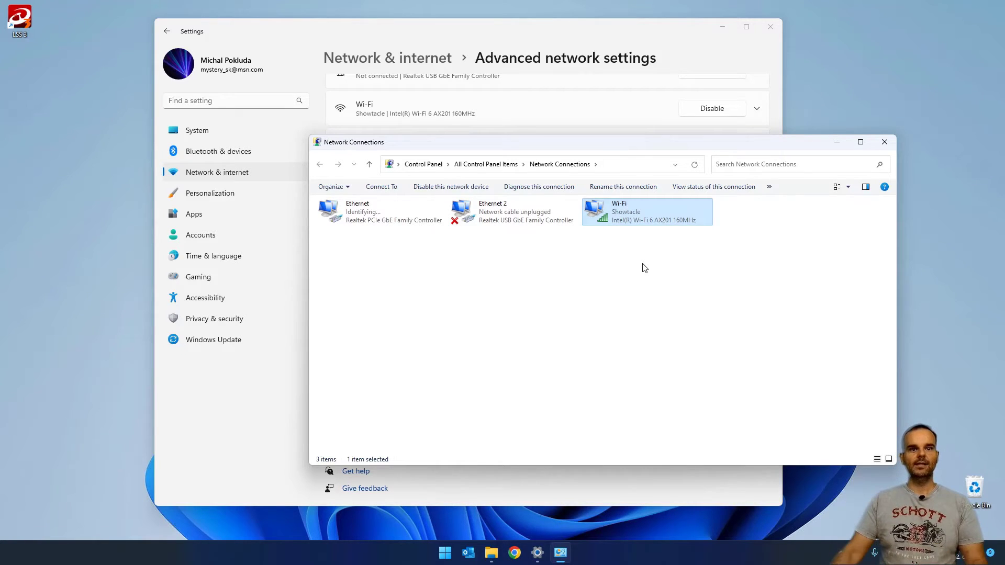
{"action": "left_click", "coordinate": [392, 210]}
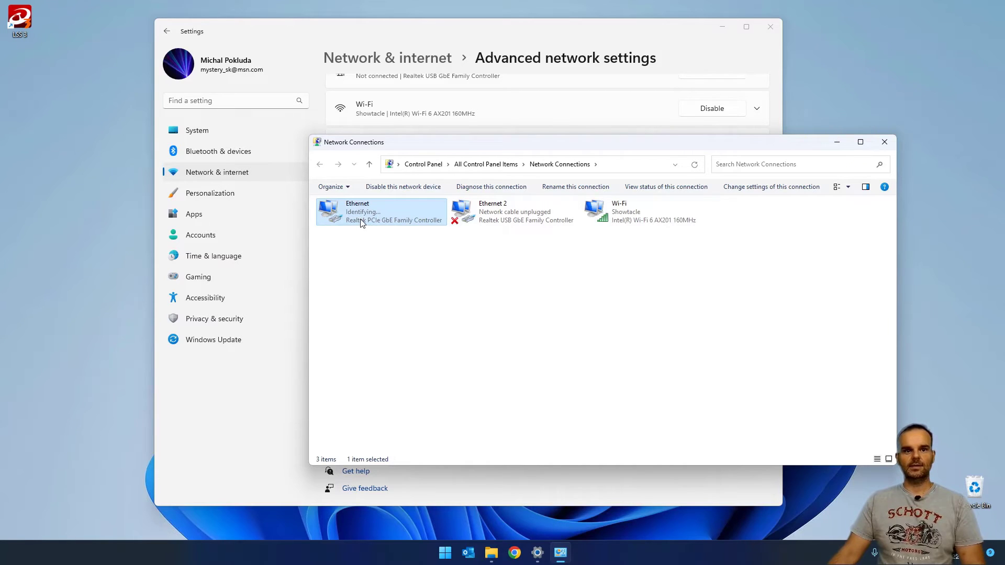
{"action": "double_click", "coordinate": [360, 221]}
{"action": "left_click_drag", "start_coordinate": [497, 173], "coordinate": [629, 152]}
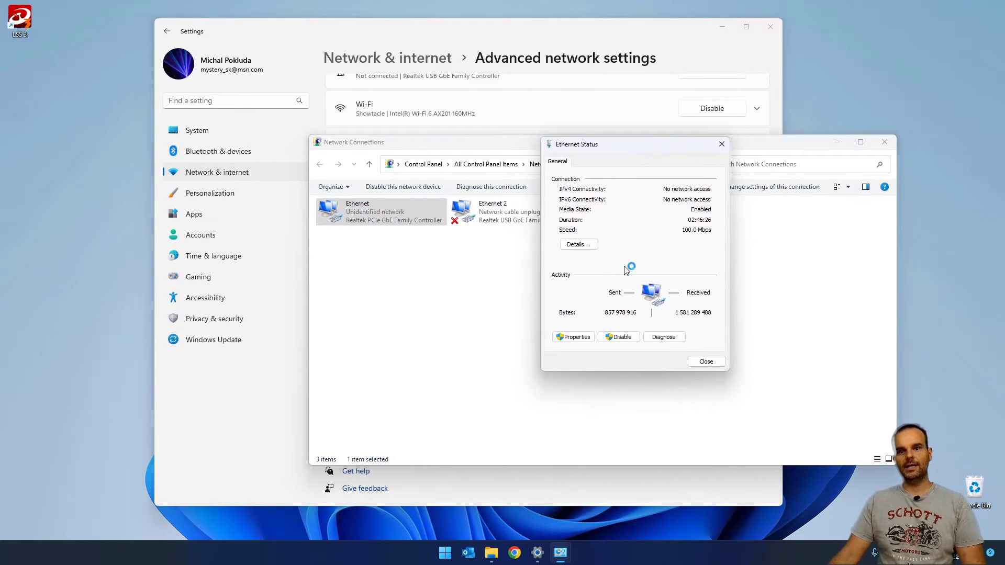
{"action": "left_click", "coordinate": [574, 337]}
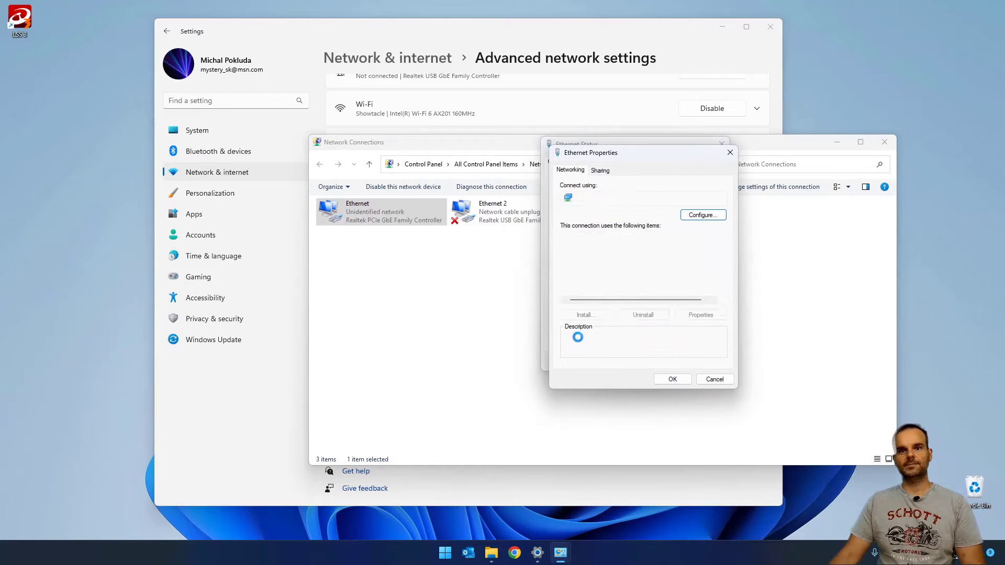
{"action": "left_click", "coordinate": [620, 265]}
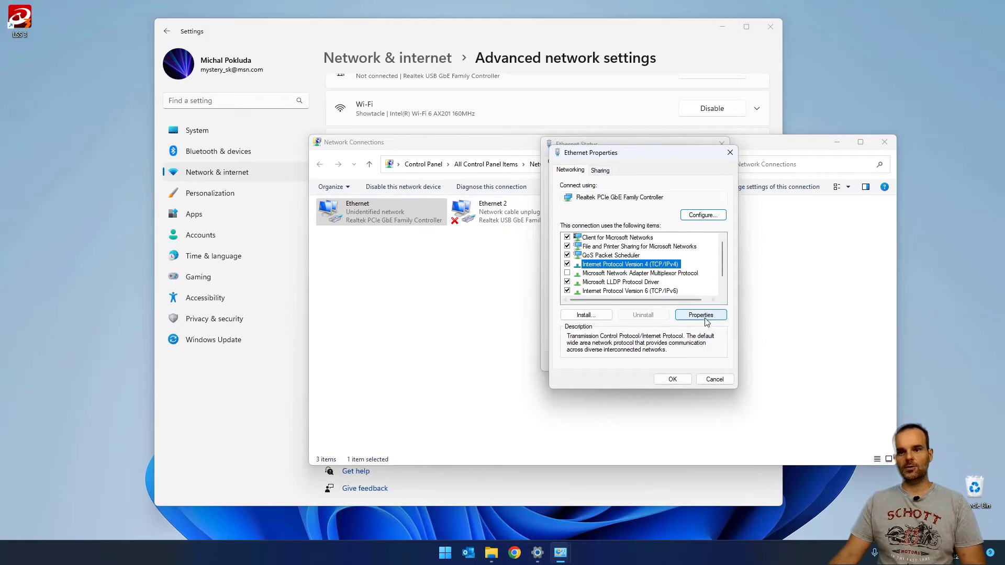
{"action": "left_click", "coordinate": [693, 316]}
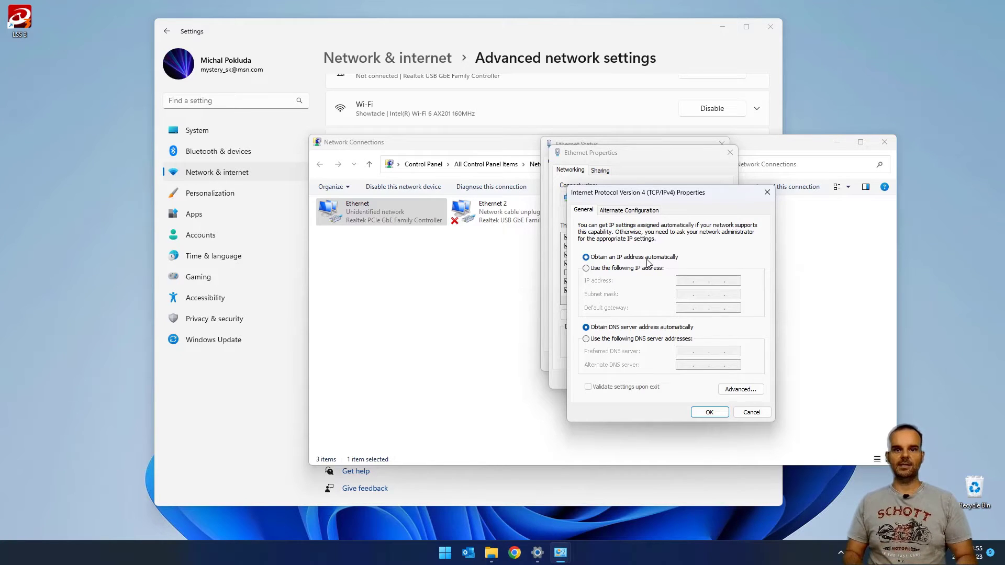
Step: Assign the Ethernet adapter the static IP address 192.168.1.22 with subnet mask 255.255.255.0, and save the adapter settings
{"action": "left_click", "coordinate": [595, 269]}
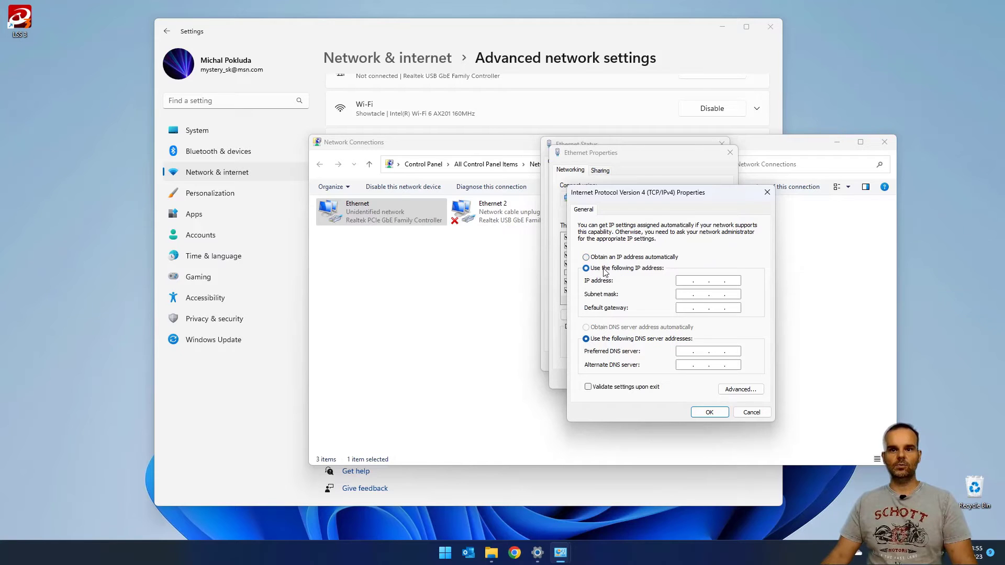
{"action": "left_click", "coordinate": [684, 281]}
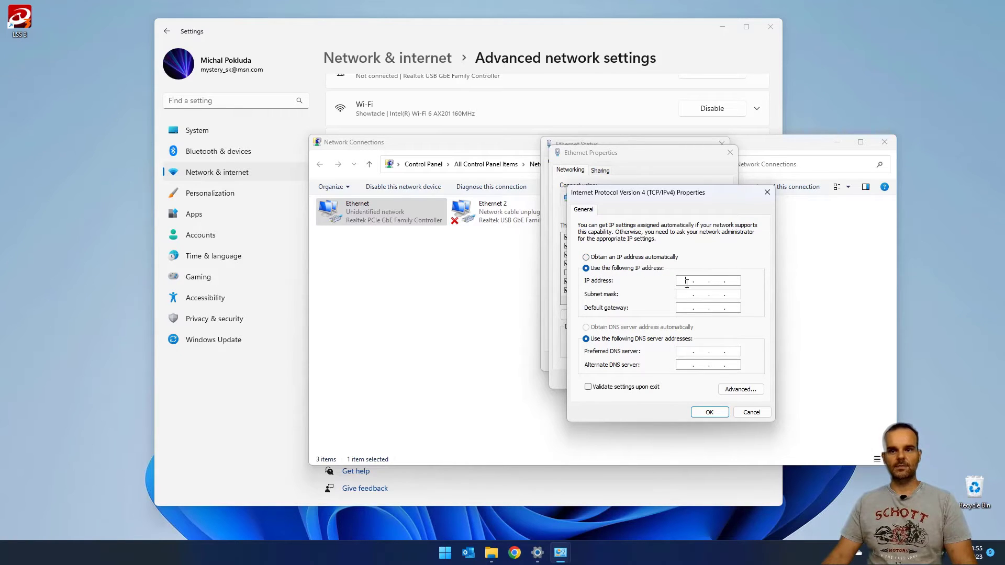
{"action": "type", "text": "19"}
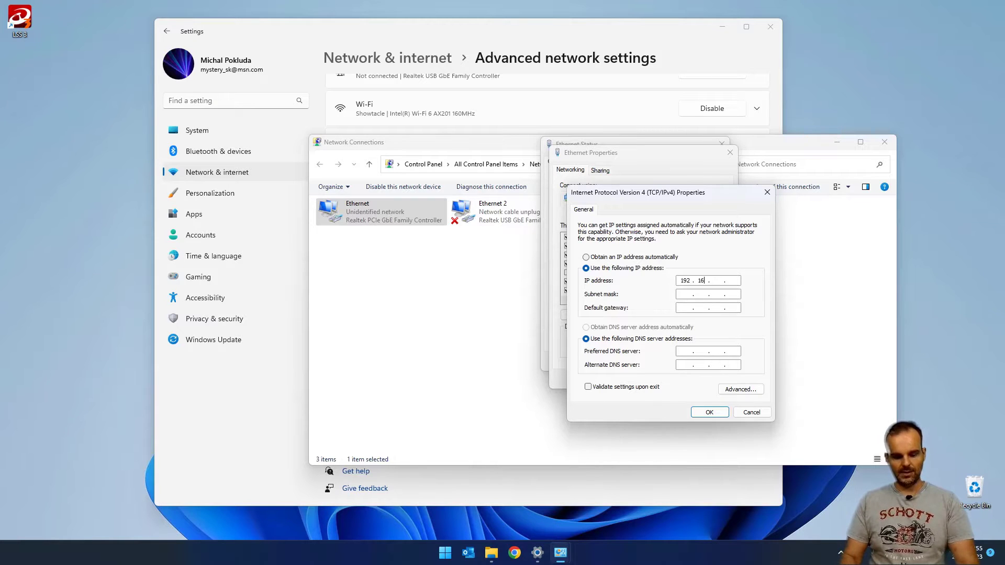
{"action": "type", "text": "2 . 168 . 1"}
{"action": "key", "text": "Tab"}
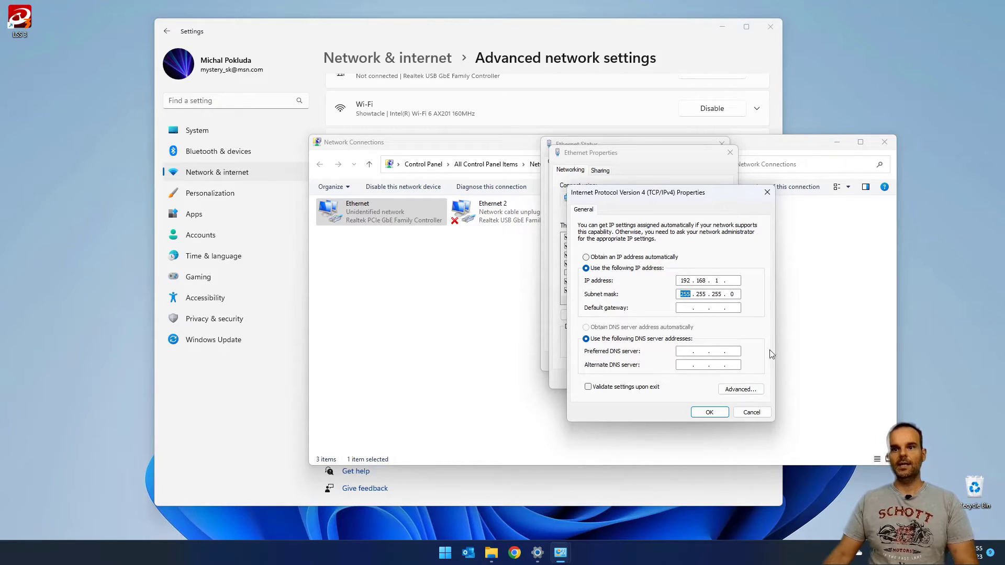
{"action": "left_click", "coordinate": [735, 283]}
{"action": "type", "text": "22"}
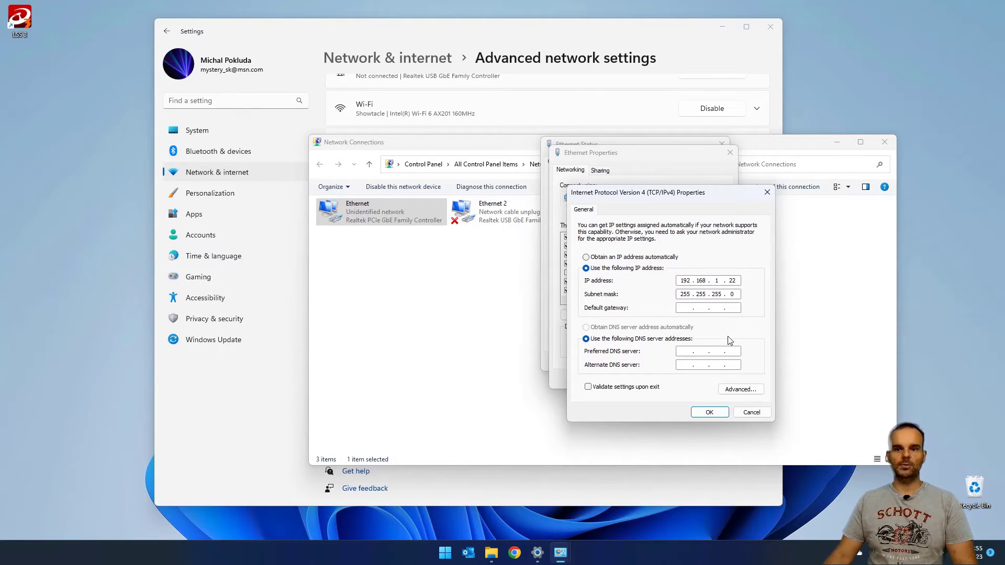
{"action": "left_click", "coordinate": [708, 413]}
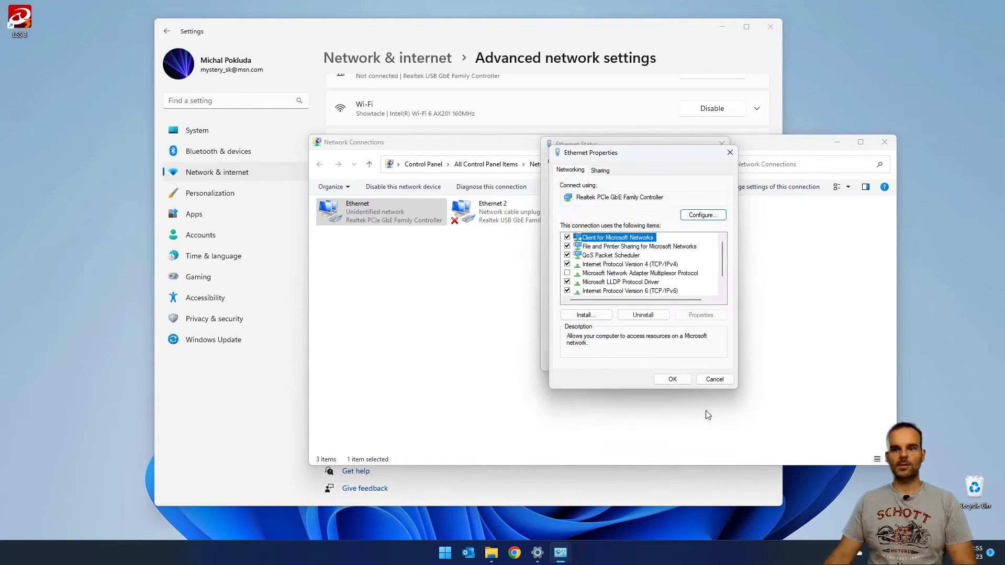
{"action": "left_click", "coordinate": [672, 381]}
{"action": "left_click", "coordinate": [706, 361]}
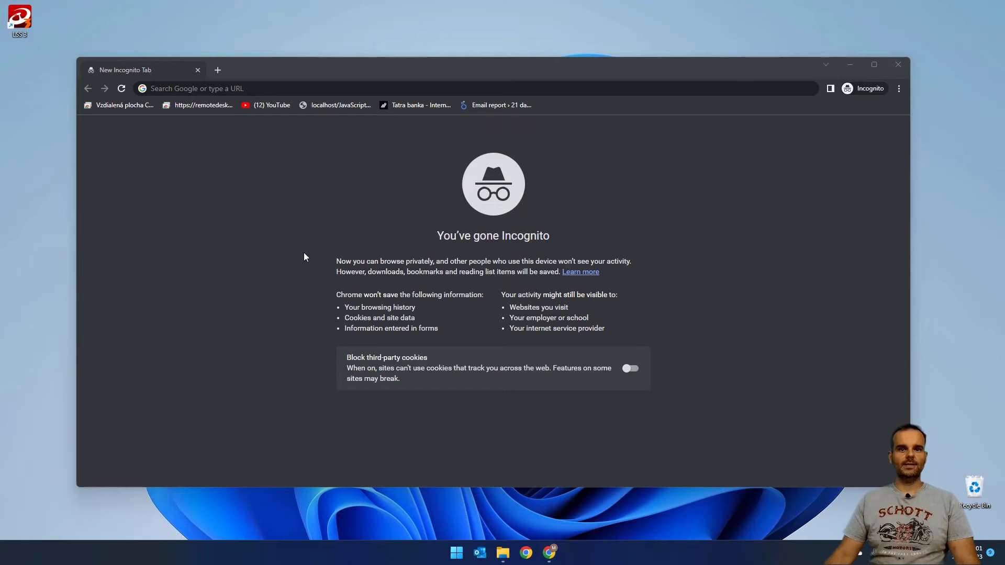
Step: Load the LED controller's web interface at 192.168.1.147 in the incognito browser window
{"action": "left_click", "coordinate": [188, 90]}
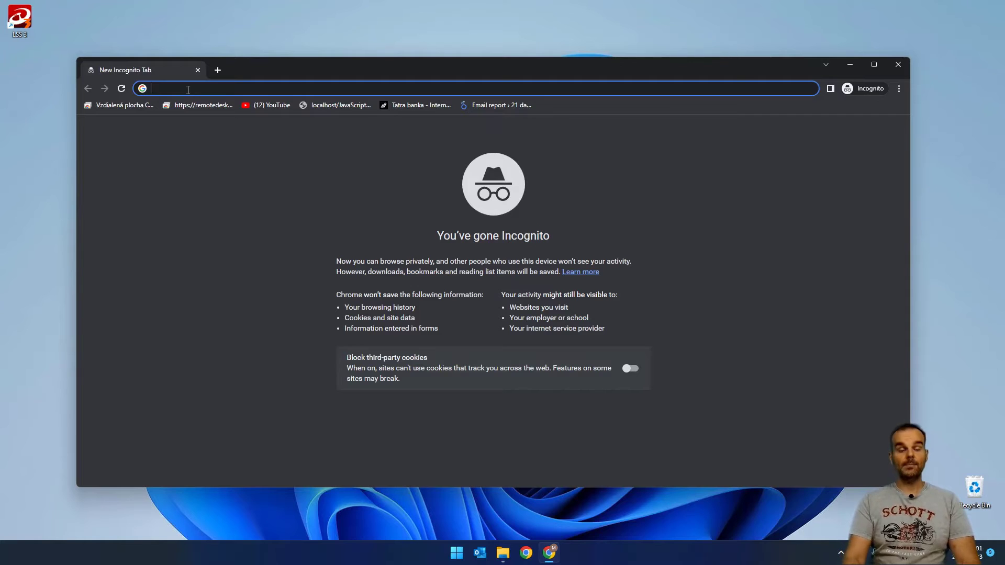
{"action": "type", "text": "192.168.1."}
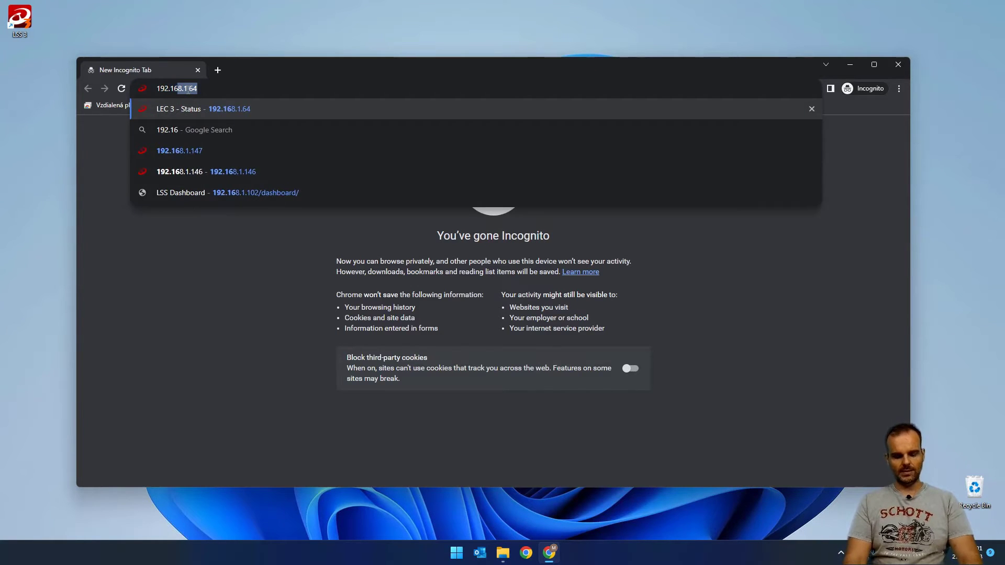
{"action": "type", "text": "147"}
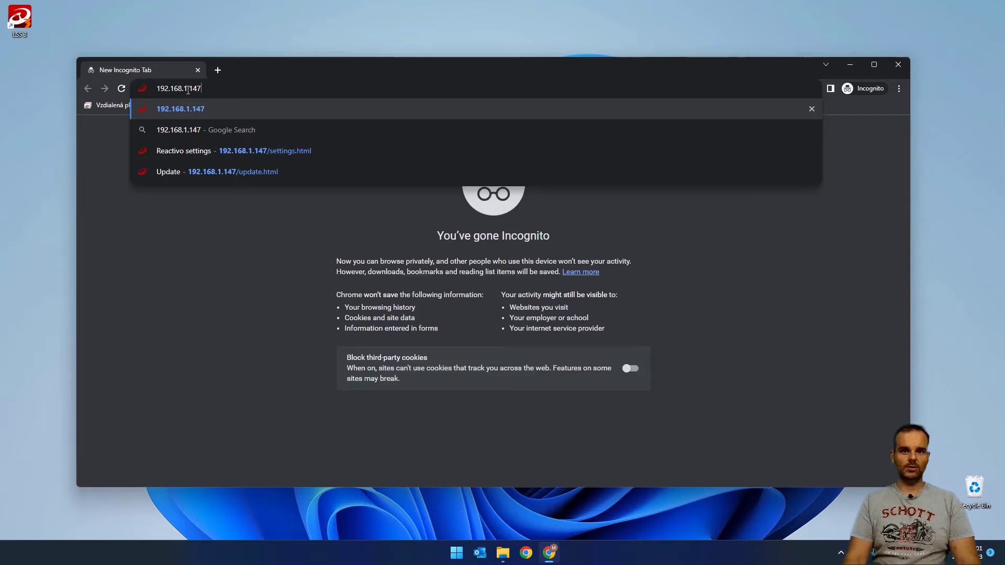
{"action": "key", "text": "Return"}
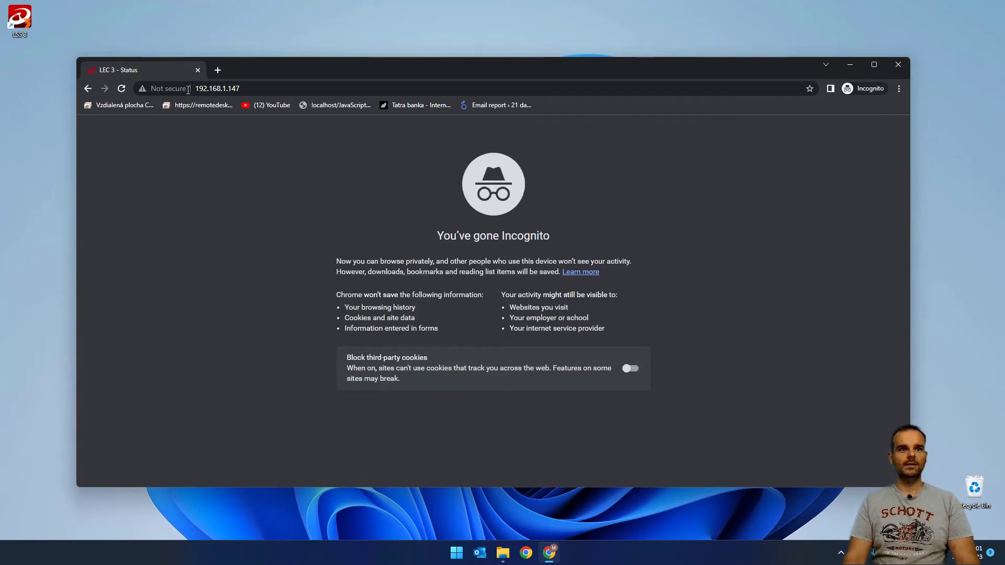
Step: Maximize the browser window and look over the controller's Status page
{"action": "scroll", "coordinate": [489, 287], "scroll_direction": "down", "scroll_amount": 8}
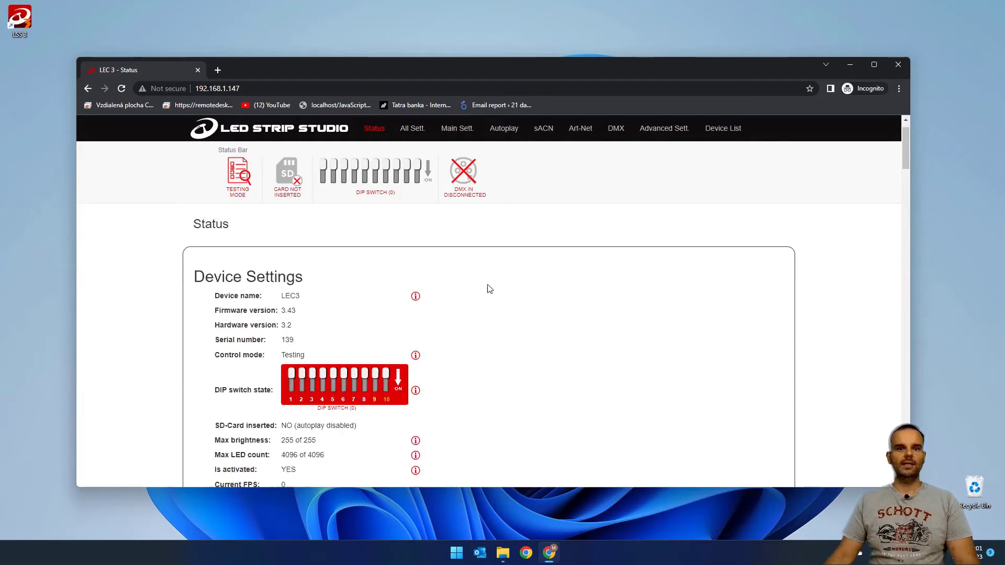
{"action": "scroll", "coordinate": [493, 312], "scroll_direction": "up", "scroll_amount": 8}
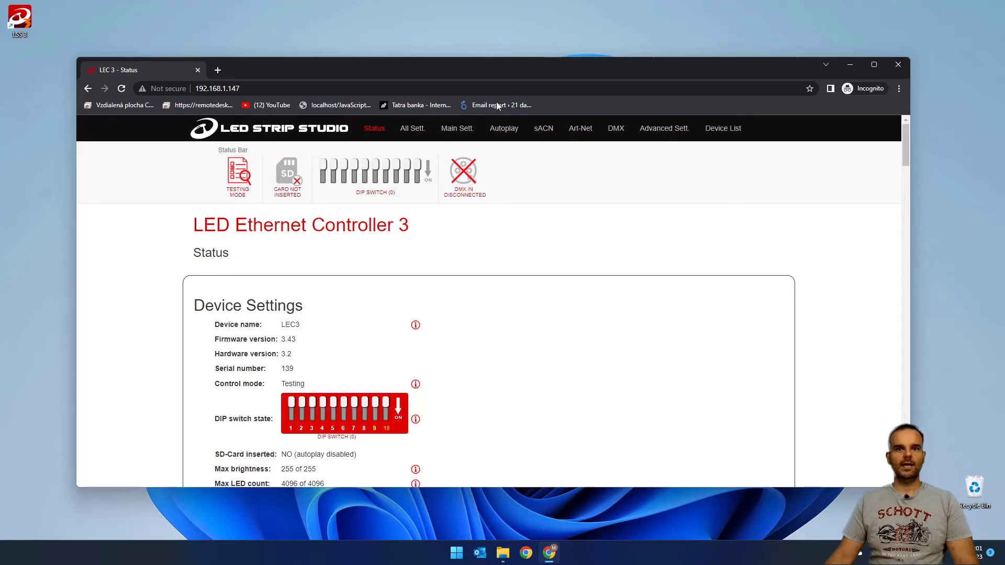
{"action": "double_click", "coordinate": [511, 70]}
{"action": "scroll", "coordinate": [454, 386], "scroll_direction": "down", "scroll_amount": 4}
{"action": "scroll", "coordinate": [455, 381], "scroll_direction": "up", "scroll_amount": 3}
{"action": "scroll", "coordinate": [457, 381], "scroll_direction": "up", "scroll_amount": 1}
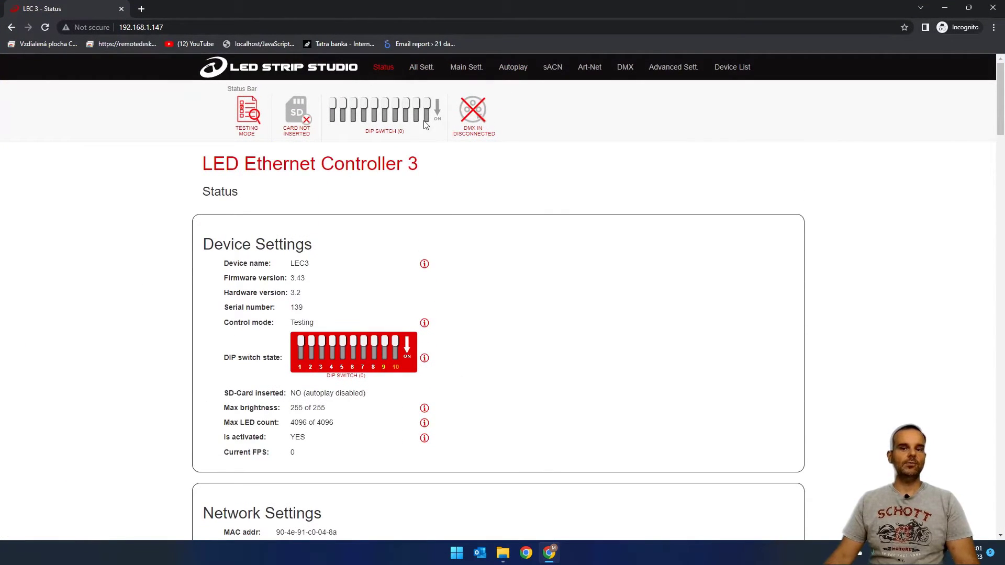
Step: Change the controller's default IP to 192.168.1.64 in the main settings and save the network settings
{"action": "left_click", "coordinate": [468, 69]}
{"action": "scroll", "coordinate": [335, 330], "scroll_direction": "down", "scroll_amount": 2}
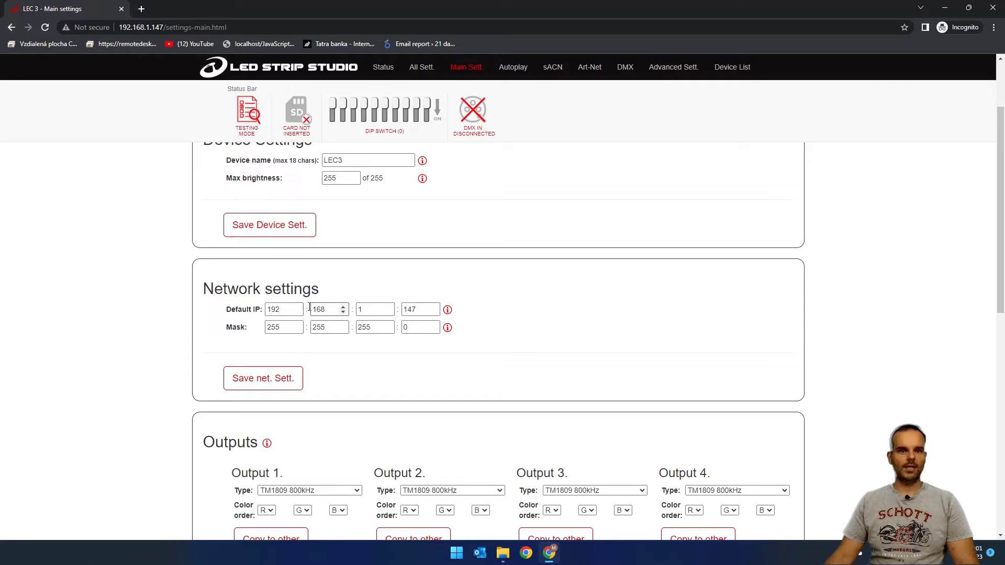
{"action": "double_click", "coordinate": [410, 309]}
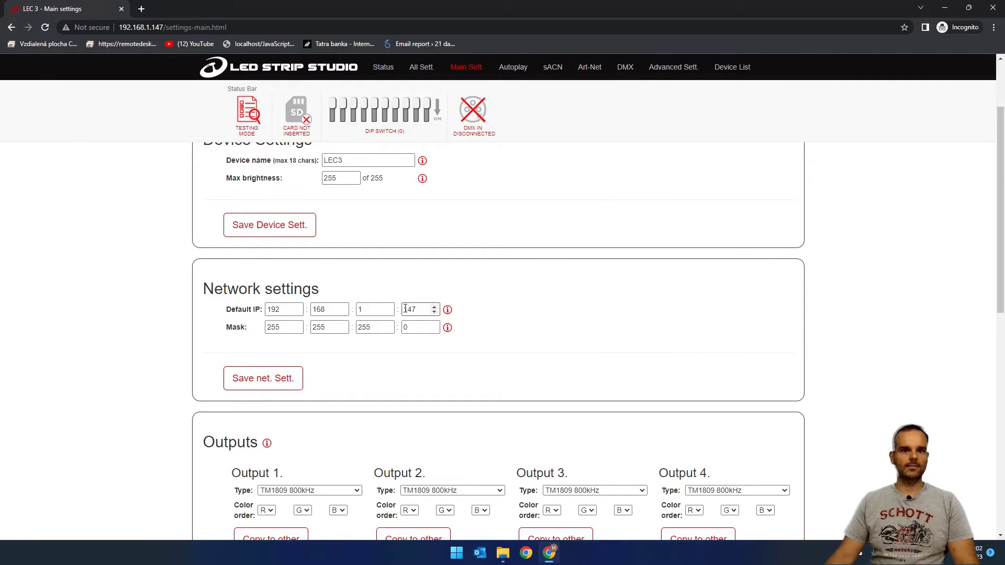
{"action": "type", "text": "64"}
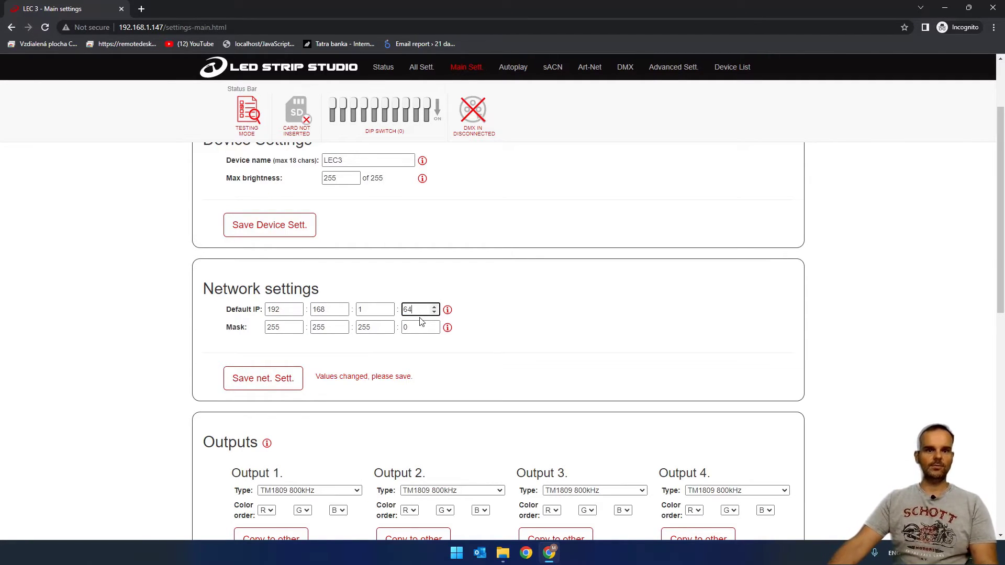
{"action": "left_click", "coordinate": [260, 385]}
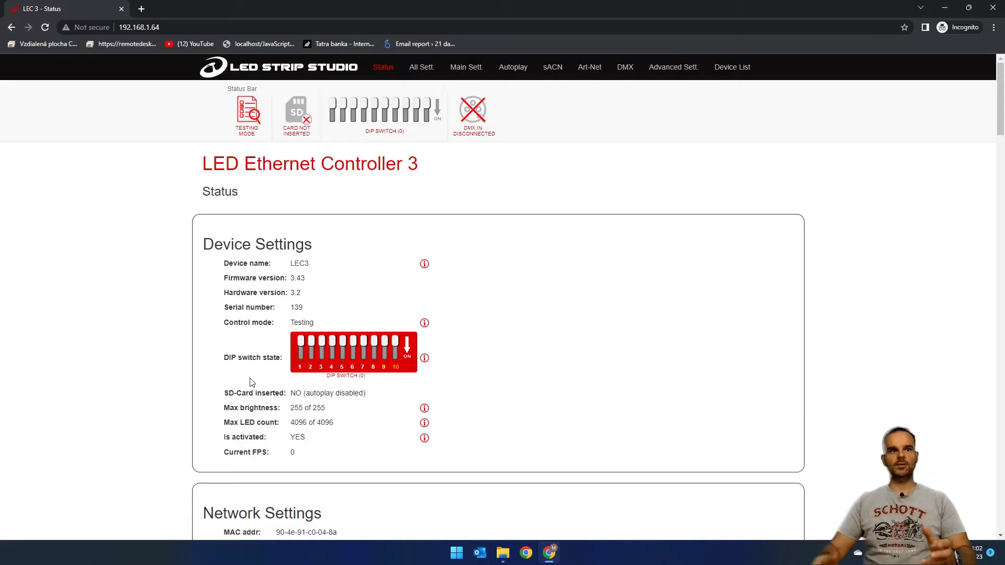
Step: Check the IP address at which the browser is reaching the controller
{"action": "left_click", "coordinate": [175, 23]}
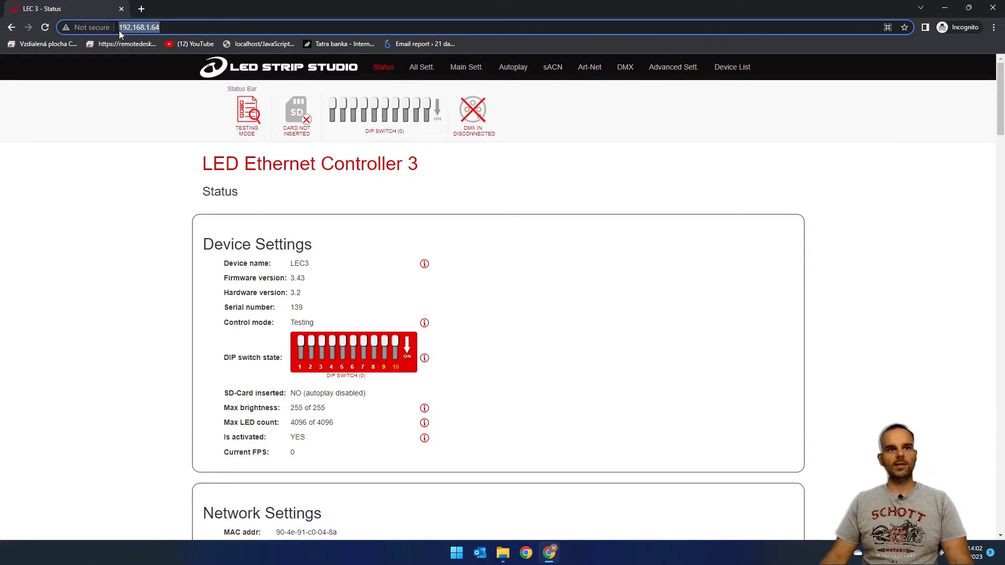
{"action": "left_click", "coordinate": [148, 29]}
{"action": "left_click_drag", "start_coordinate": [151, 28], "coordinate": [164, 28]}
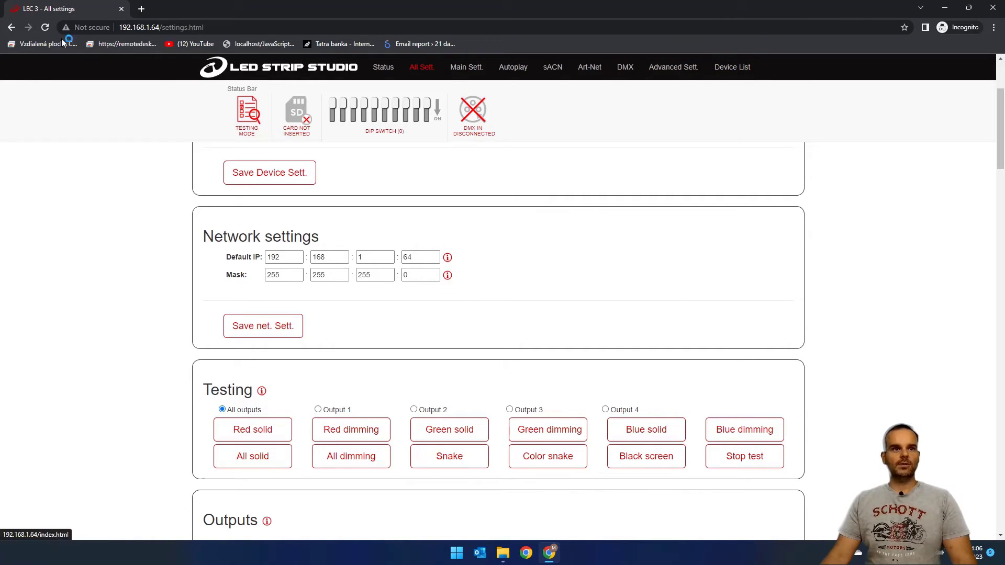
{"action": "left_click", "coordinate": [120, 27]}
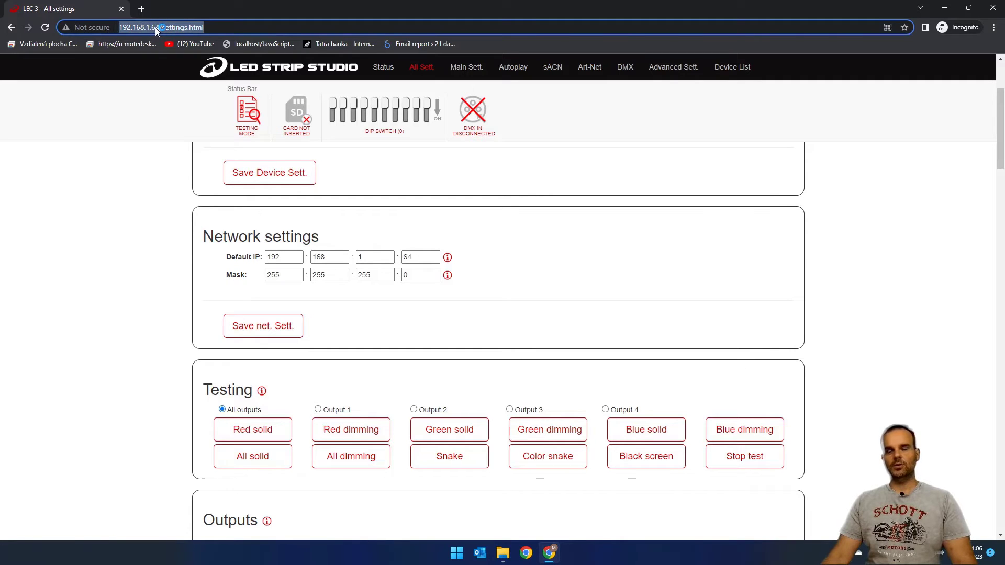
Step: Open the controller's Device List and check the IP address and name of the other device on the network
{"action": "left_click", "coordinate": [733, 68]}
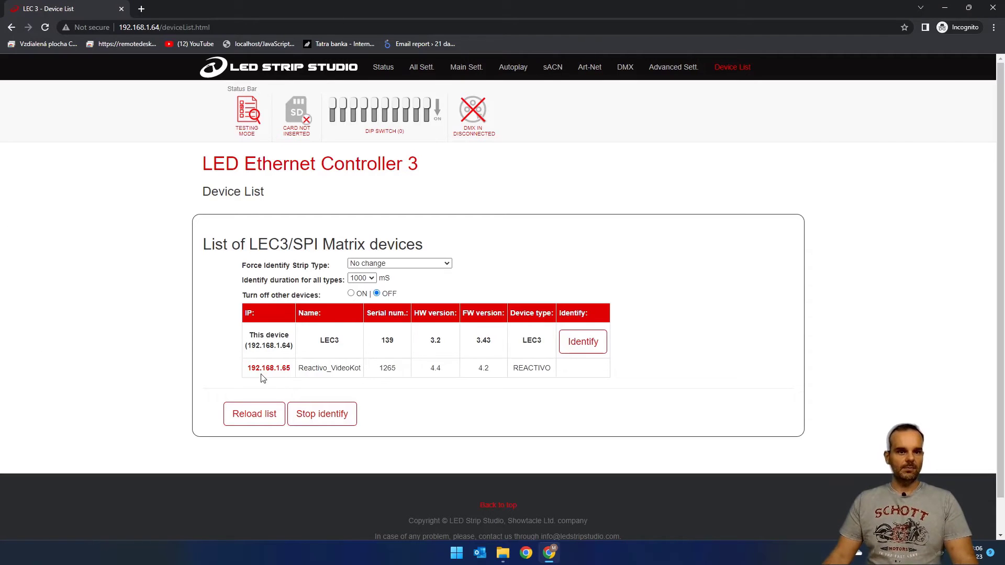
{"action": "left_click_drag", "start_coordinate": [246, 370], "coordinate": [294, 366]}
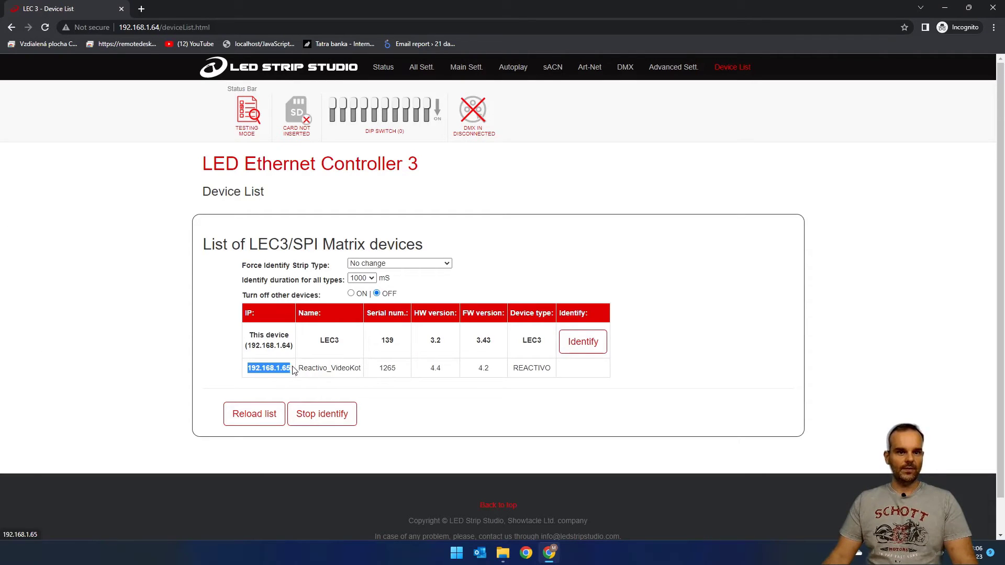
{"action": "double_click", "coordinate": [319, 368]}
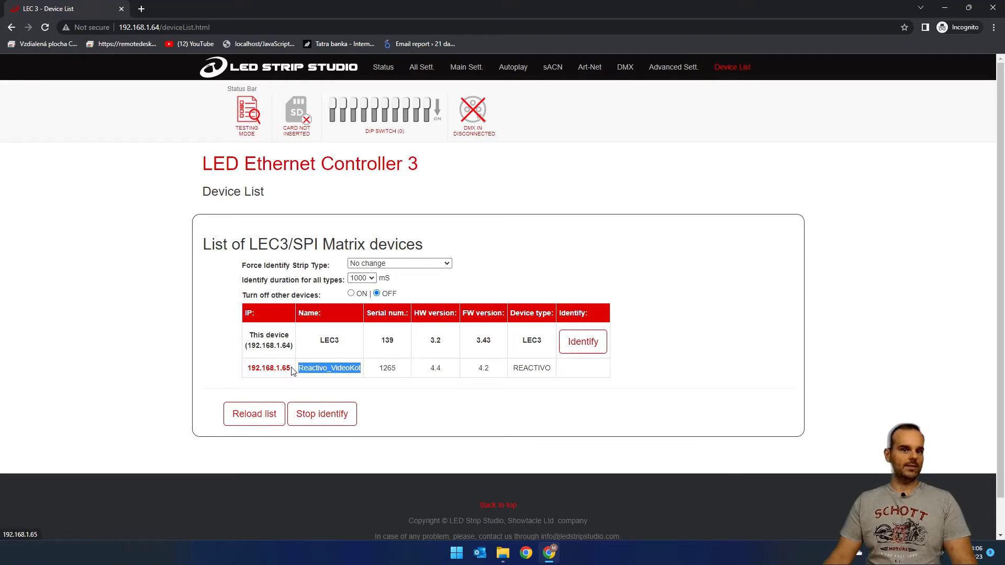
{"action": "left_click", "coordinate": [318, 360]}
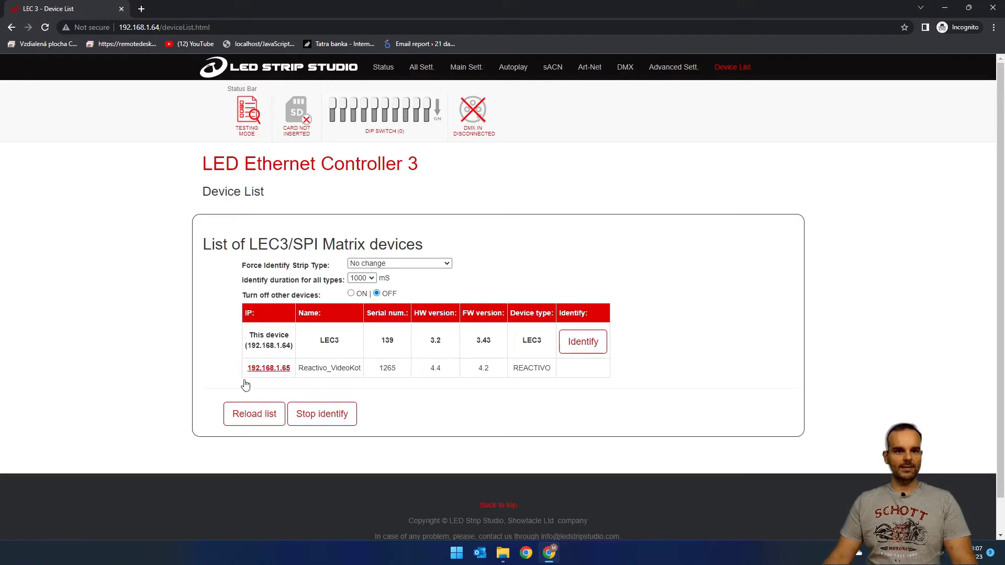
Step: Open the Reactivo device at 192.168.1.65 from the device list and look through its settings page
{"action": "left_click", "coordinate": [280, 369]}
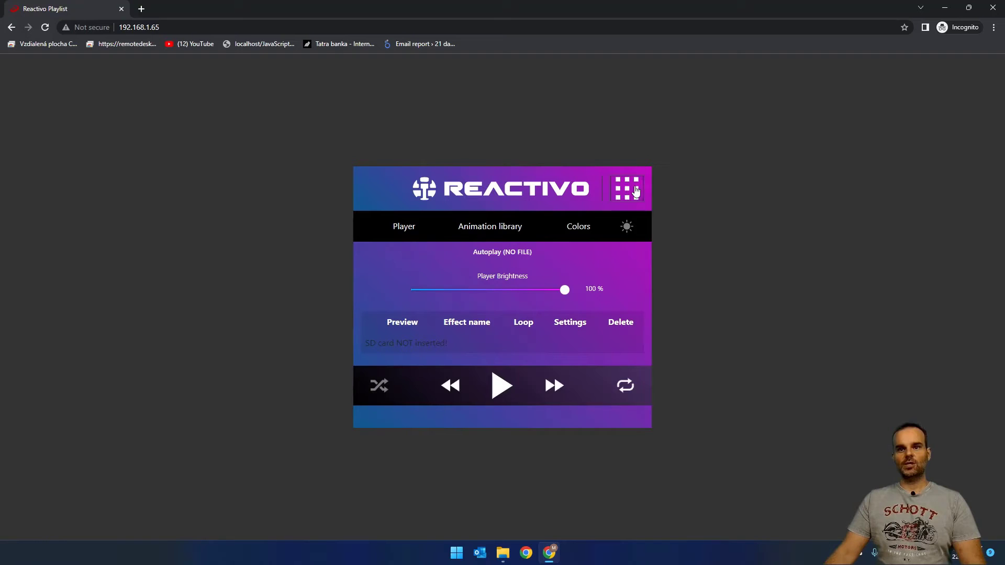
{"action": "left_click", "coordinate": [627, 200]}
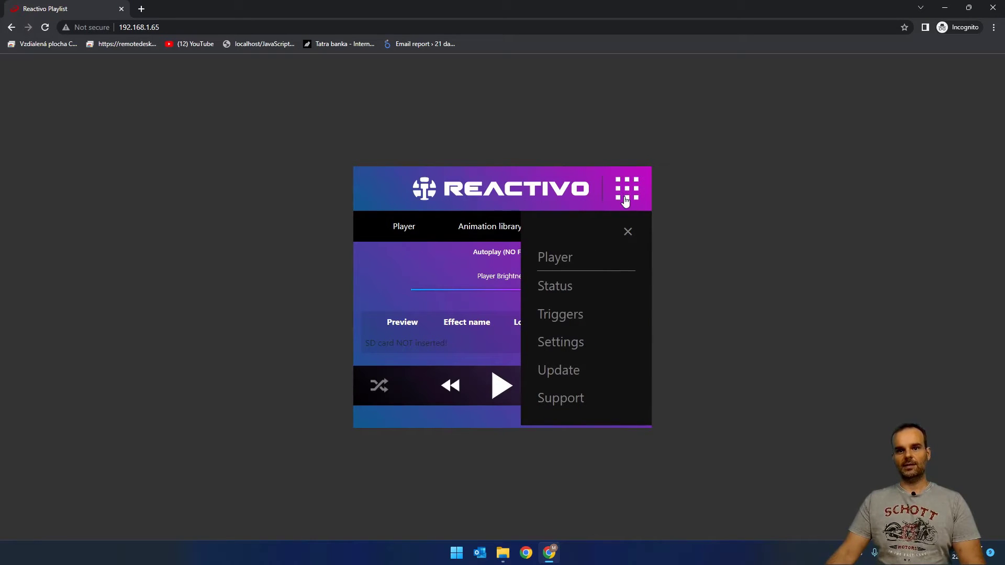
{"action": "left_click", "coordinate": [564, 346]}
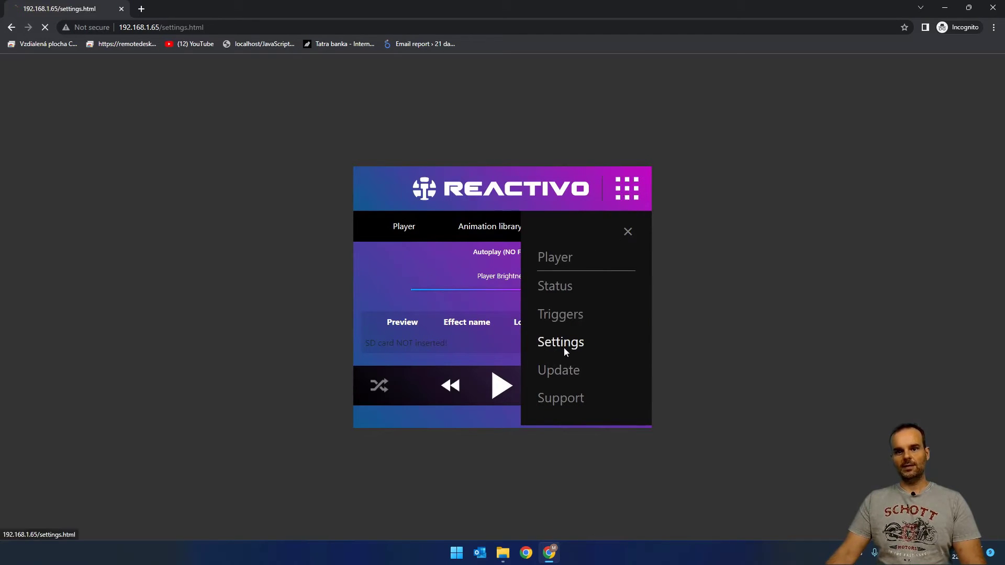
{"action": "scroll", "coordinate": [576, 314], "scroll_direction": "down", "scroll_amount": 12}
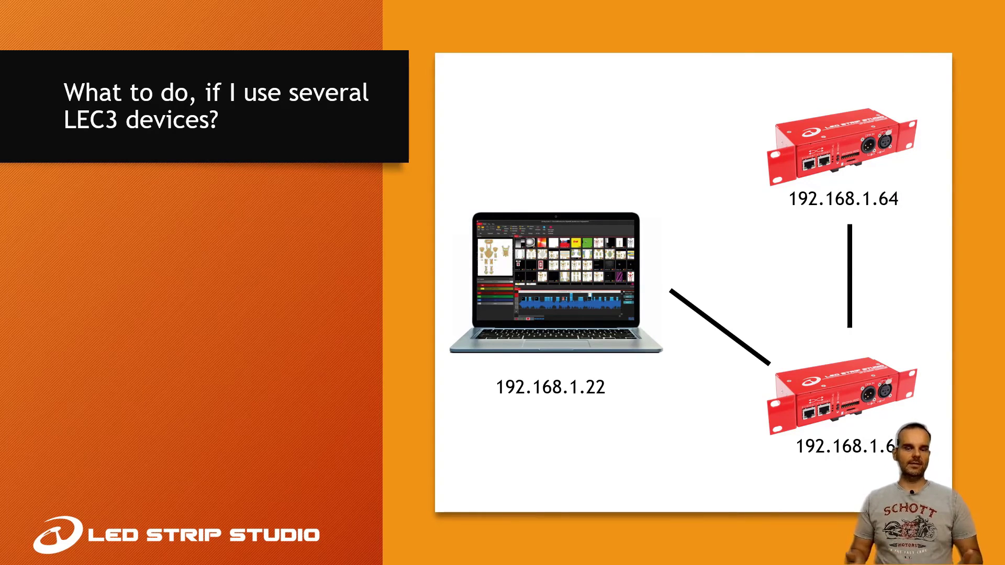
{"action": "key", "text": "Right"}
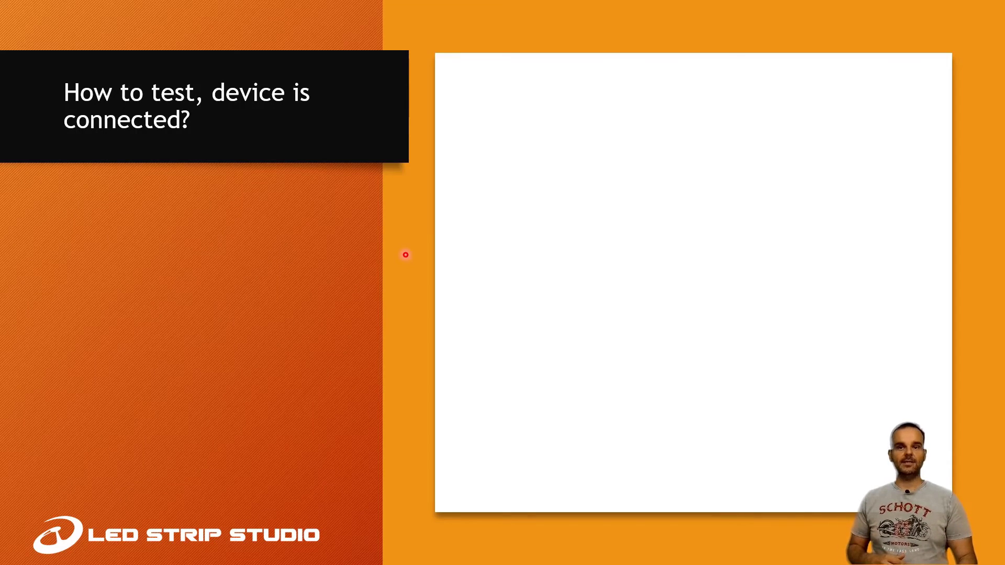
{"action": "key", "text": "Right"}
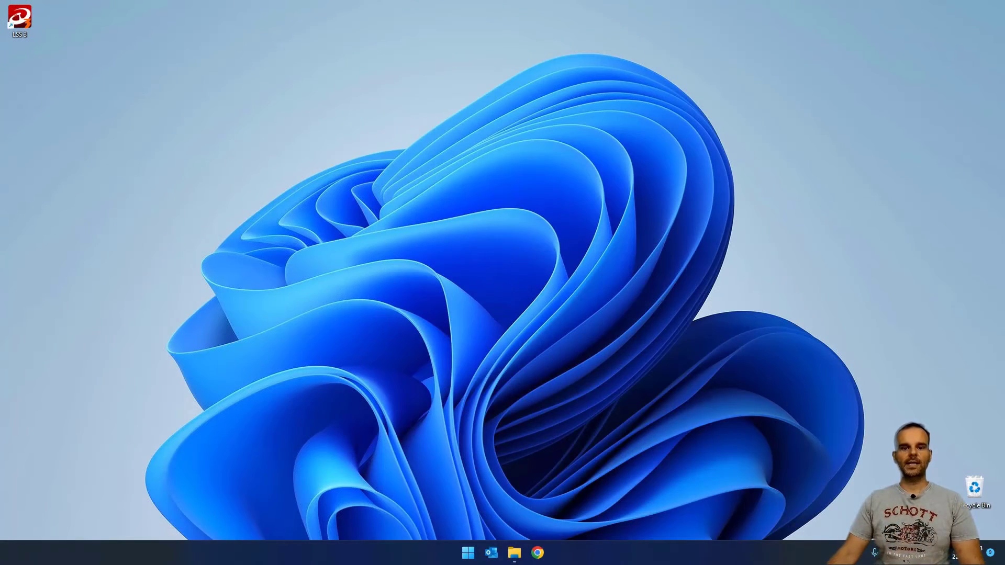
Step: Find the Command Prompt with a search for cmd and open it
{"action": "left_click", "coordinate": [468, 554]}
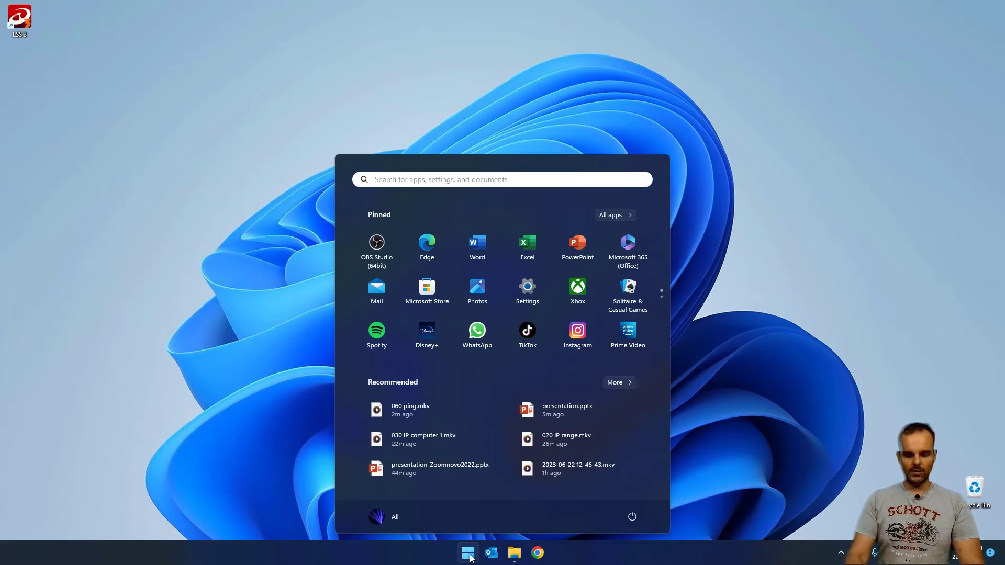
{"action": "type", "text": "cmd"}
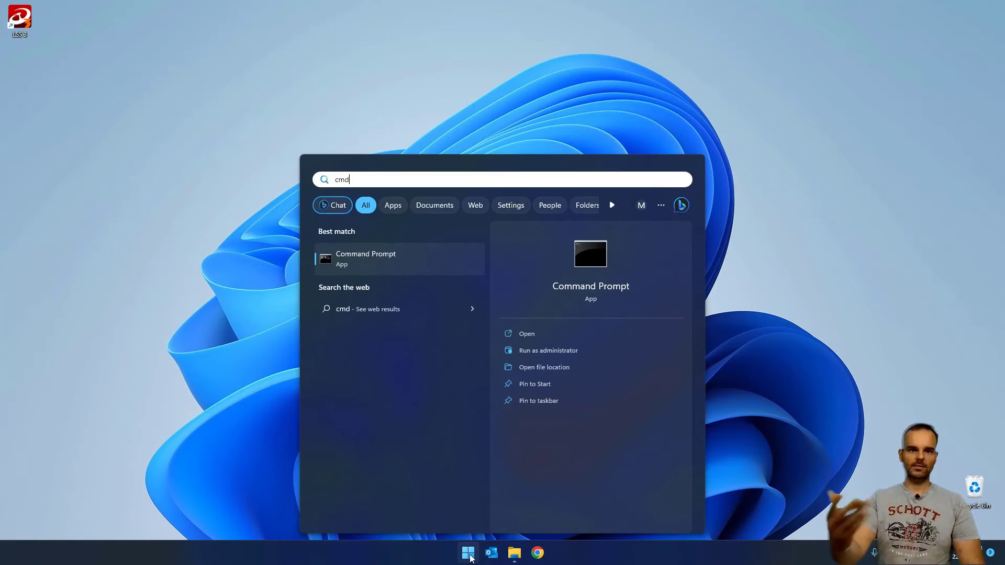
{"action": "key", "text": "Return"}
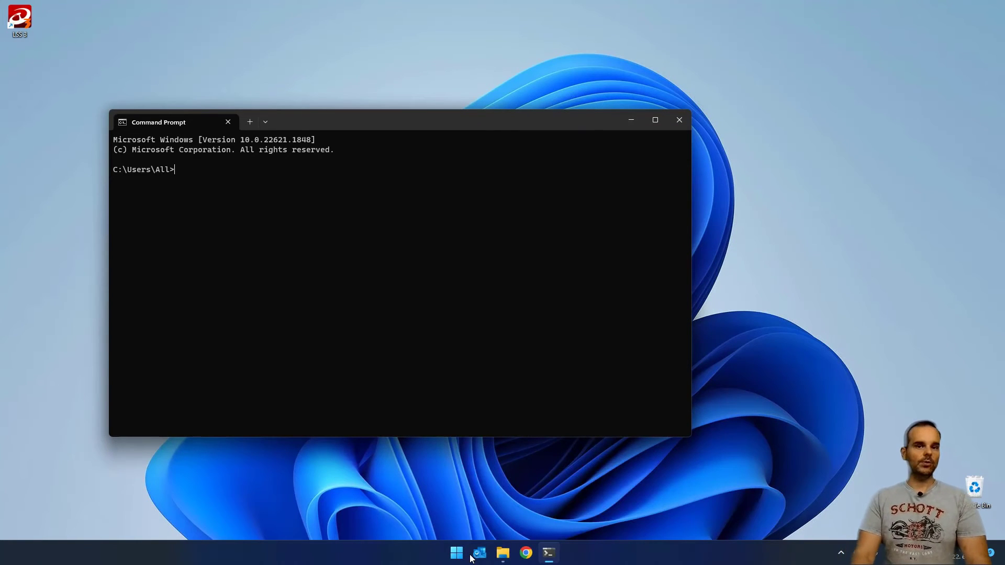
Step: Ping the controller at 192.168.1.64 to test its network connection
{"action": "type", "text": "ping"}
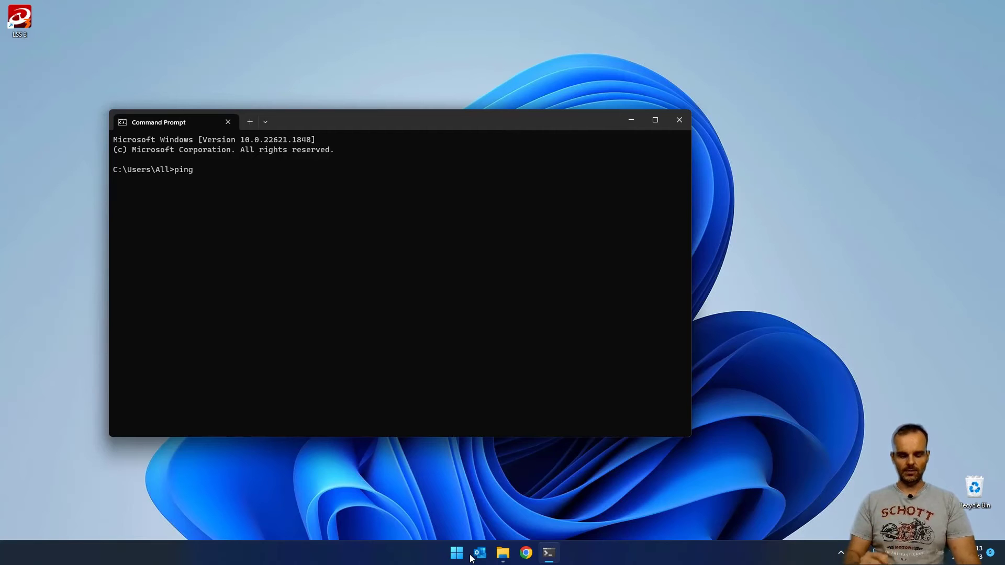
{"action": "type", "text": "192"}
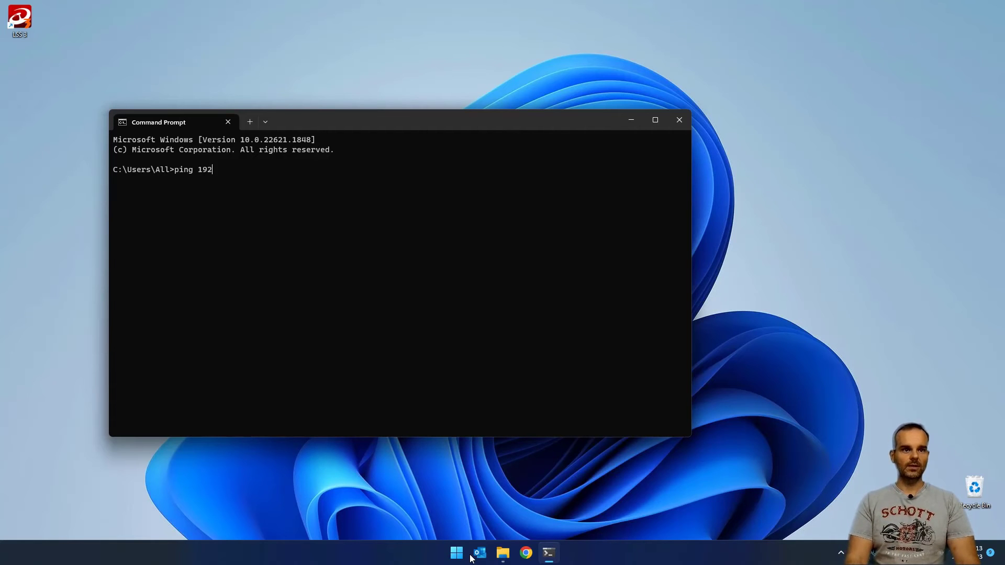
{"action": "type", "text": ".168"}
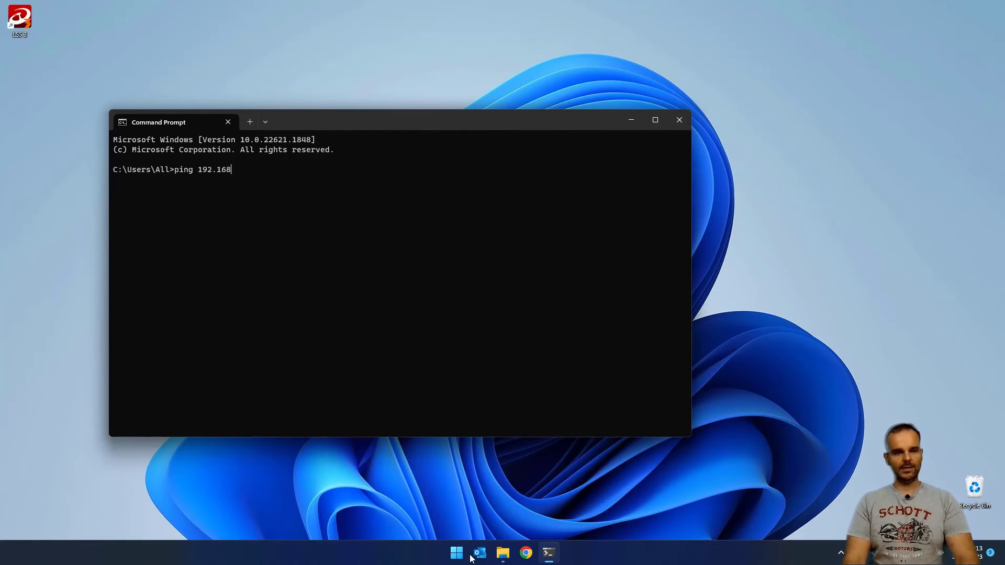
{"action": "type", "text": ".1.64"}
{"action": "key", "text": "Return"}
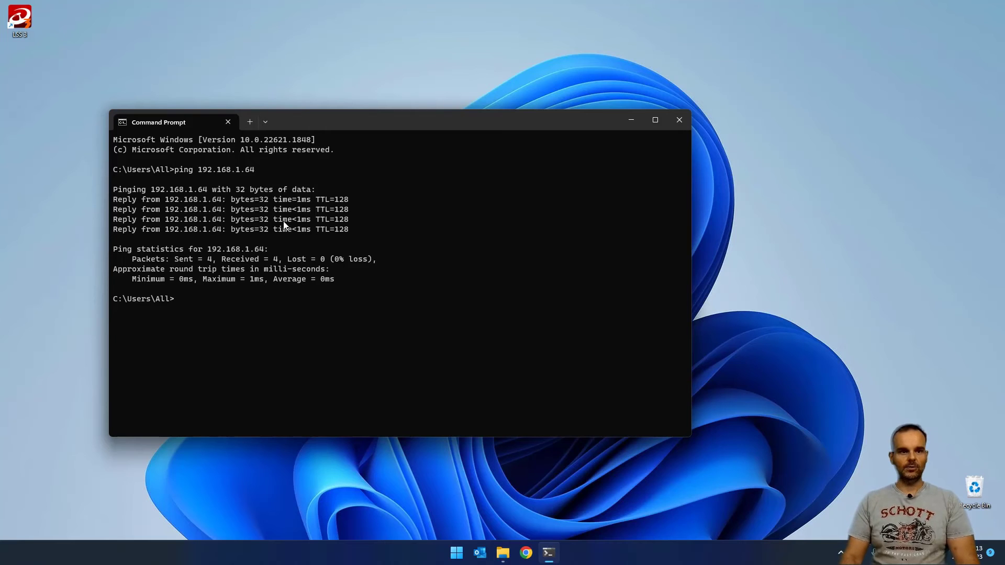
Step: Ping the second device at 192.168.1.65 to test its network connection
{"action": "type", "text": "ping 192.168.1."}
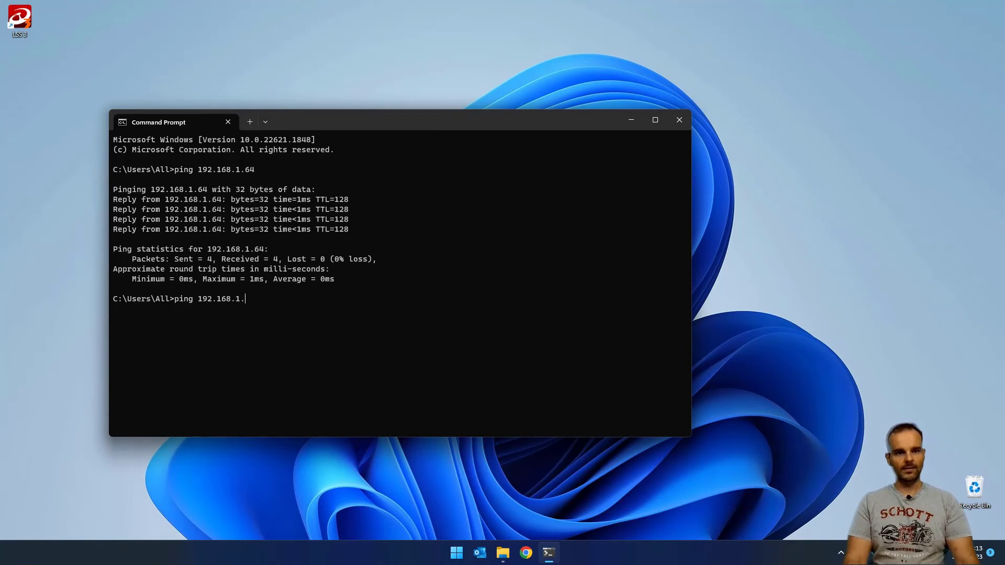
{"action": "type", "text": "65"}
{"action": "key", "text": "Return"}
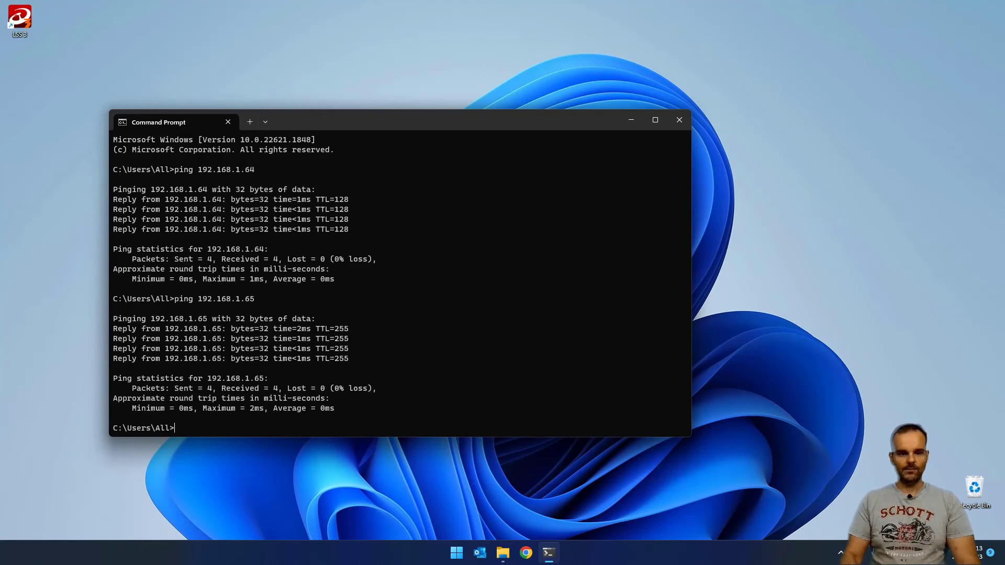
Step: Start a continuous ping of 192.168.1.65 by repeating the last command with the -t option
{"action": "key", "text": "Up"}
{"action": "type", "text": "-t"}
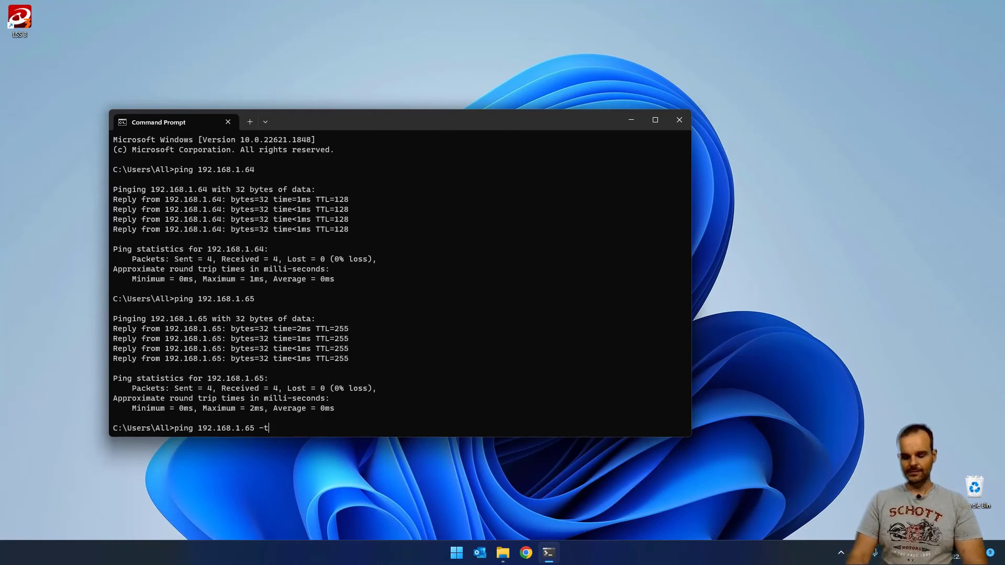
{"action": "key", "text": "Return"}
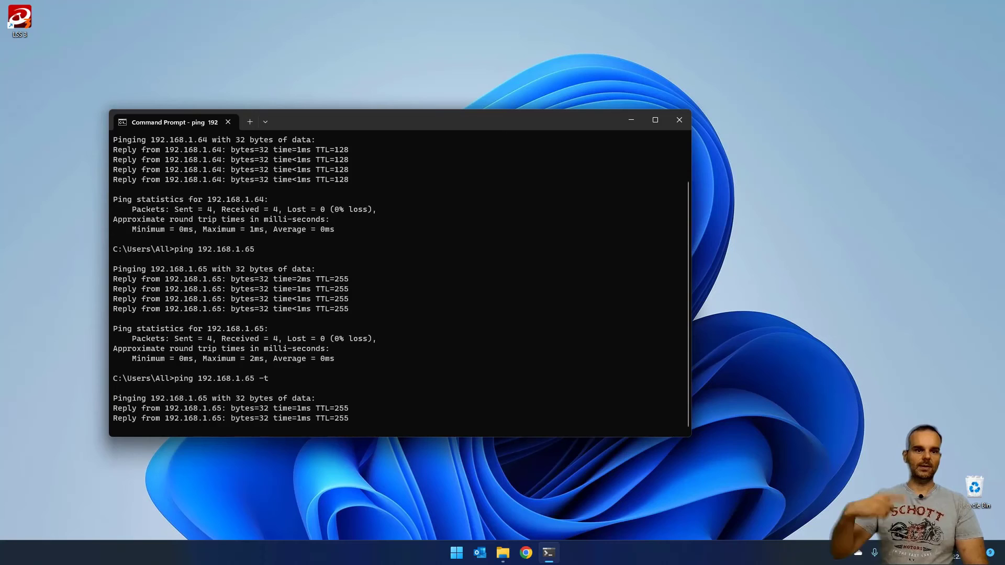
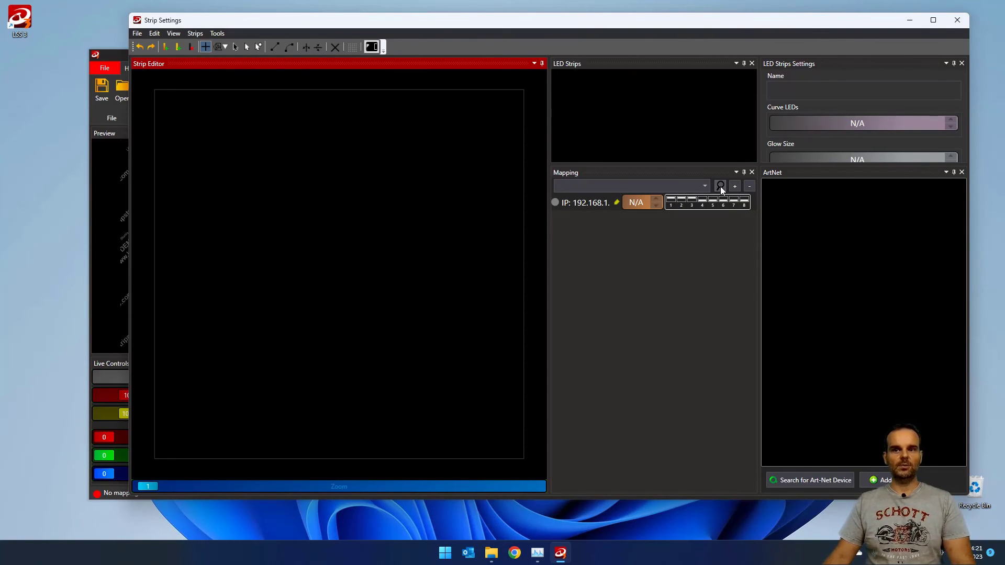
Step: Search the network for controllers in the strip mapping, select 192.168.1.64 among those found, and switch back to 192.168.1.65
{"action": "left_click", "coordinate": [720, 186]}
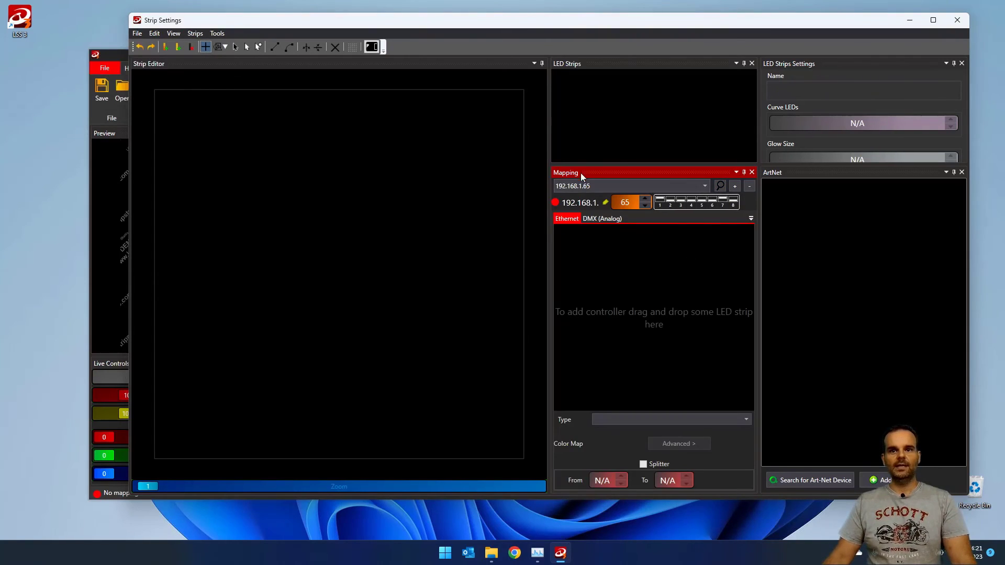
{"action": "left_click", "coordinate": [605, 186]}
{"action": "left_click", "coordinate": [591, 198]}
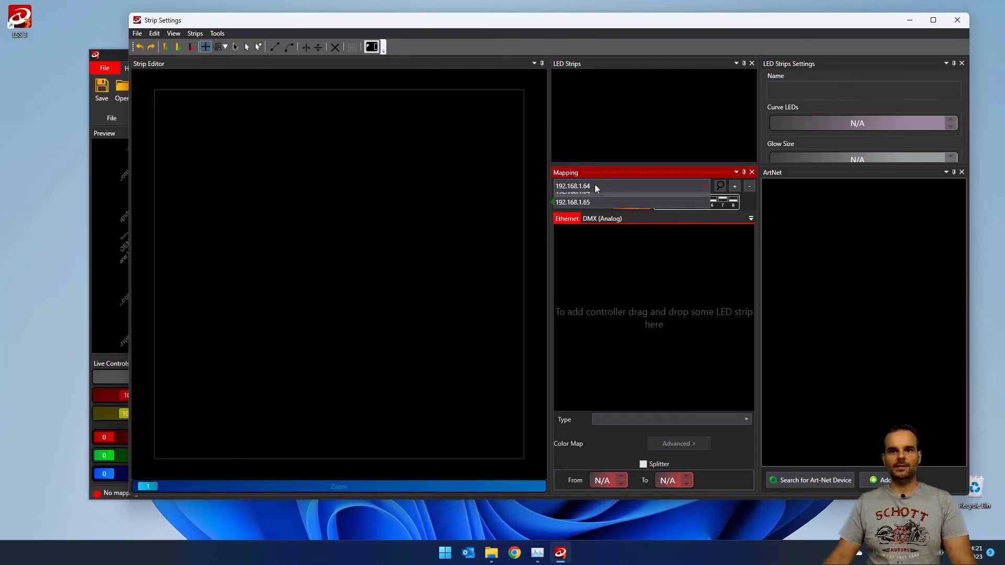
{"action": "left_click", "coordinate": [595, 184]}
{"action": "left_click", "coordinate": [589, 207]}
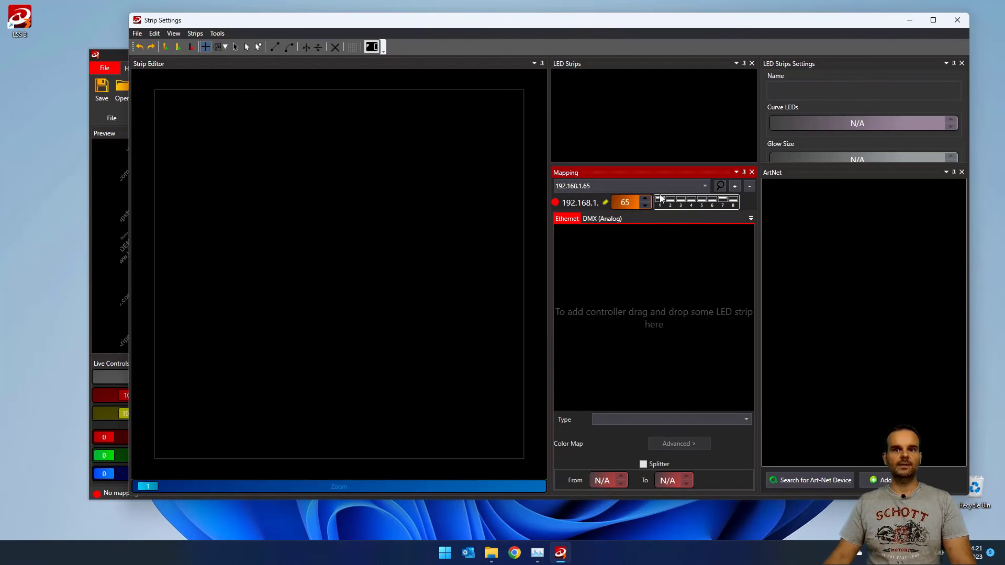
Step: Remove the found controllers from the mapping and start a search for Art-Net devices
{"action": "left_click", "coordinate": [749, 186]}
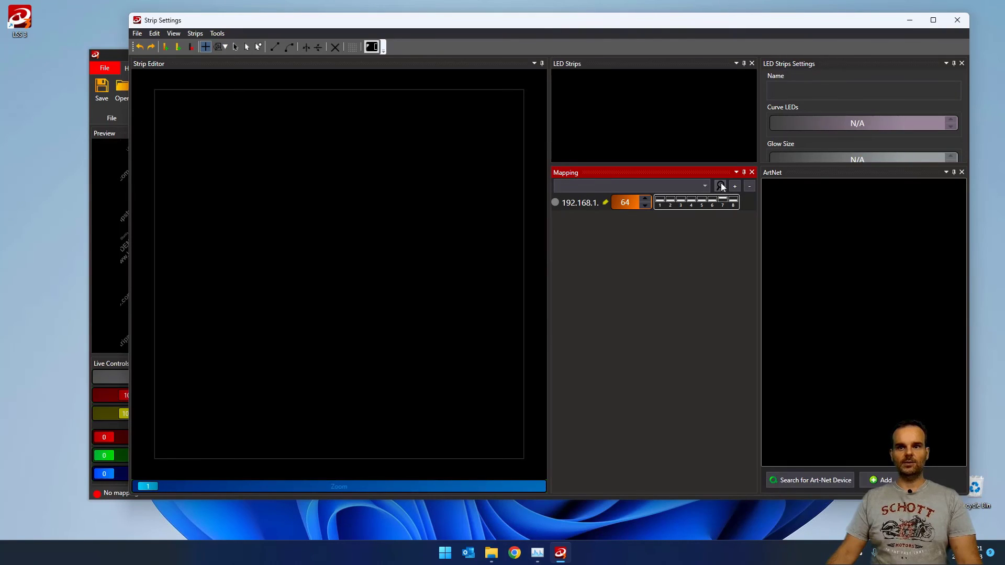
{"action": "left_click", "coordinate": [810, 478]}
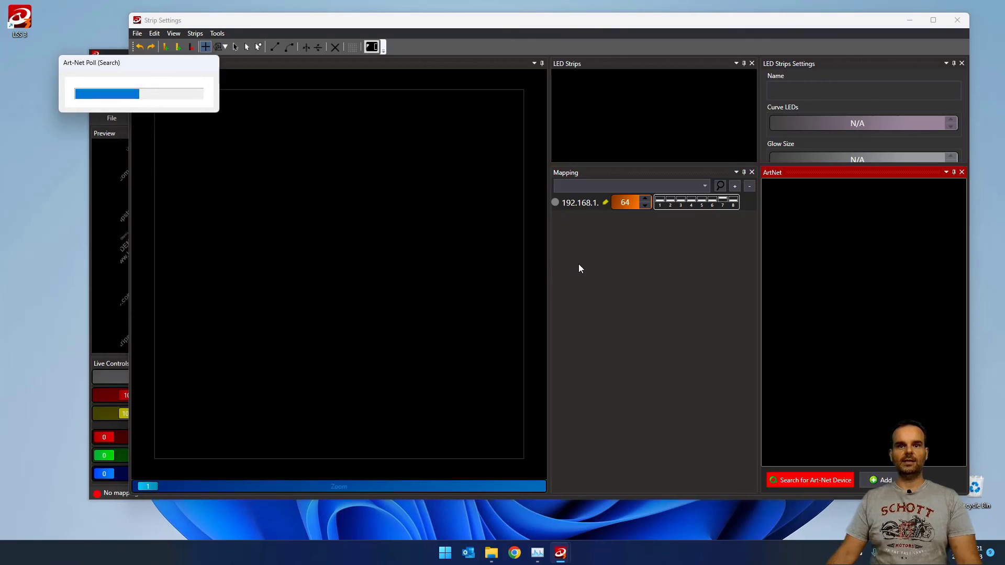